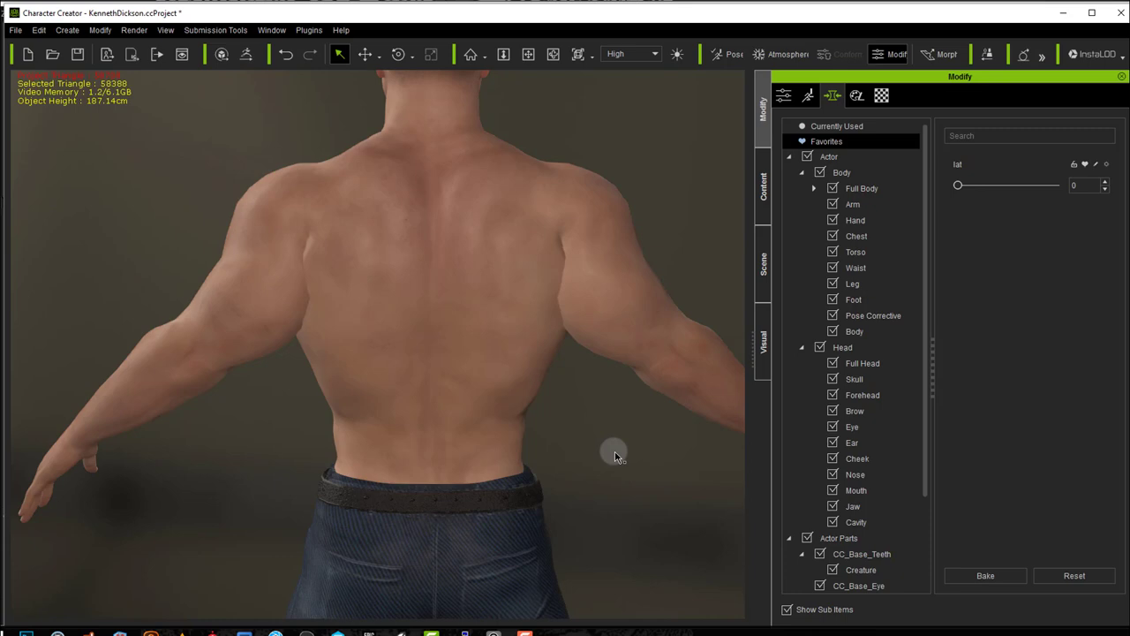
# Step: Orbit to the character's back and raise the lat morph value to test it
pyautogui.moveTo(624, 429); pyautogui.dragTo(601, 447, button='right')
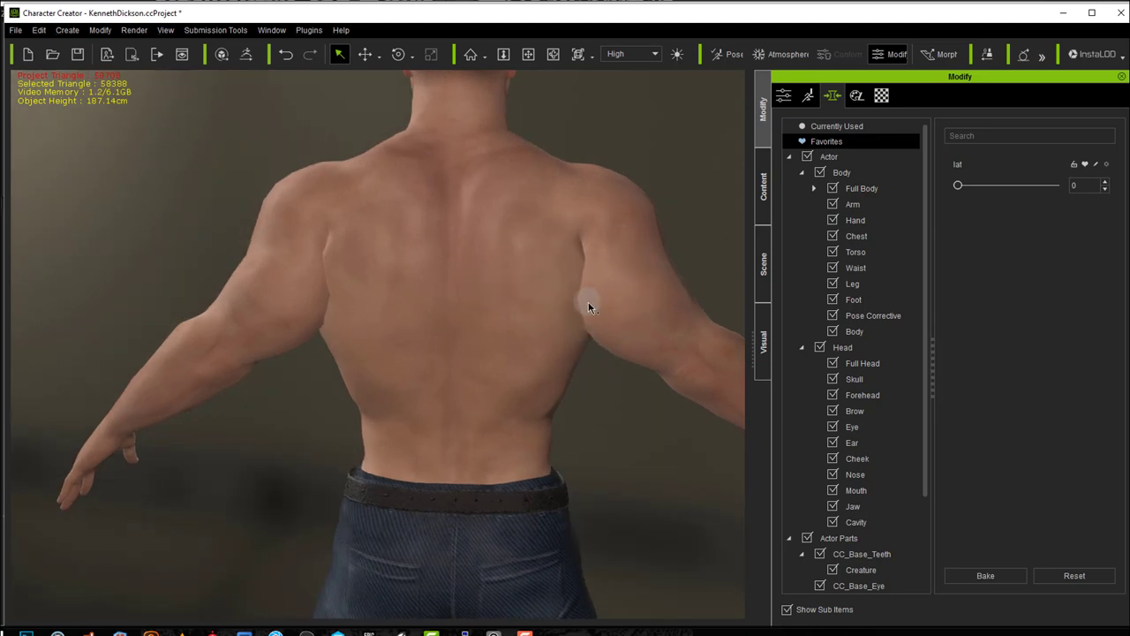
pyautogui.moveTo(588, 403); pyautogui.dragTo(613, 402, button='right')
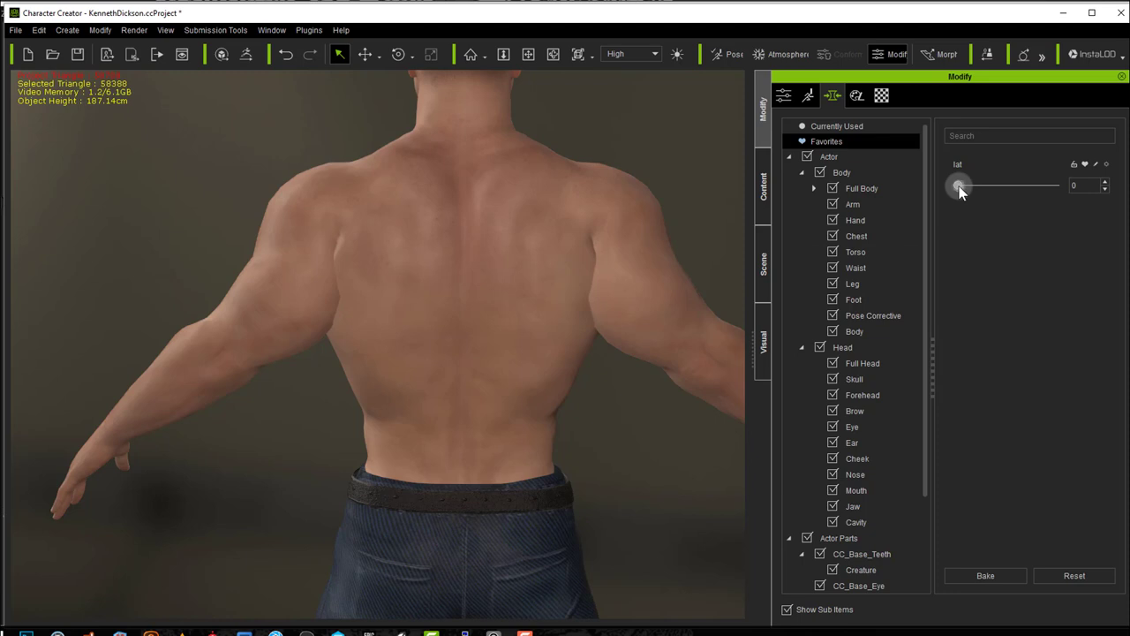
pyautogui.moveTo(968, 188); pyautogui.dragTo(717, 198)
# Step: List the Body > Pose Corrective sliders such as Arm Raised Left and Arms Raised
pyautogui.moveTo(622, 414); pyautogui.dragTo(544, 412, button='middle')
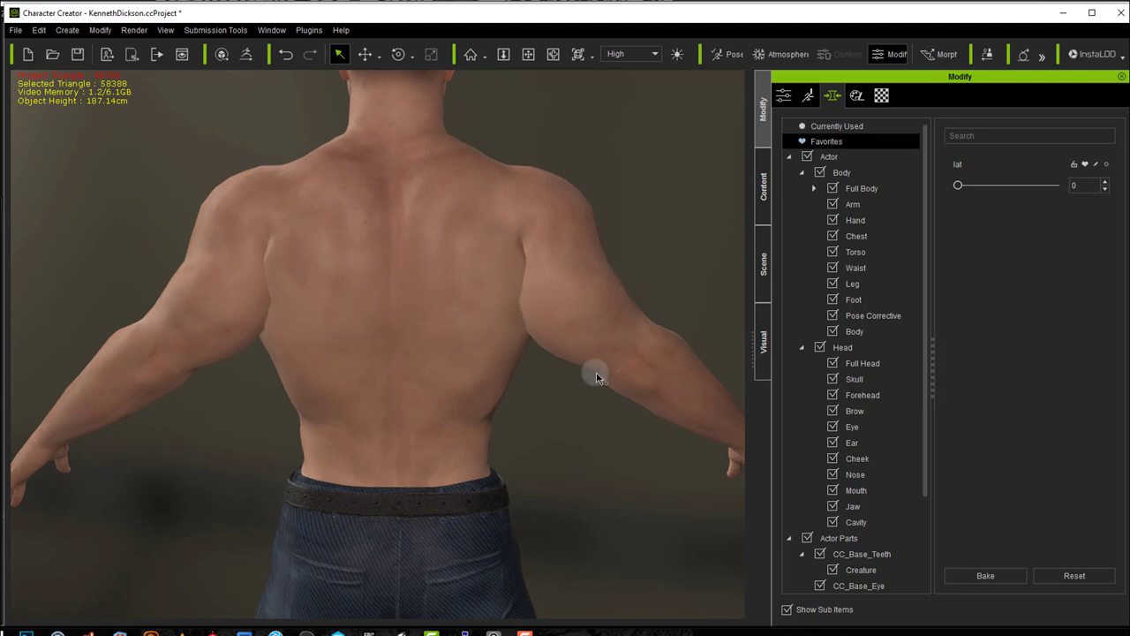
pyautogui.click(881, 317)
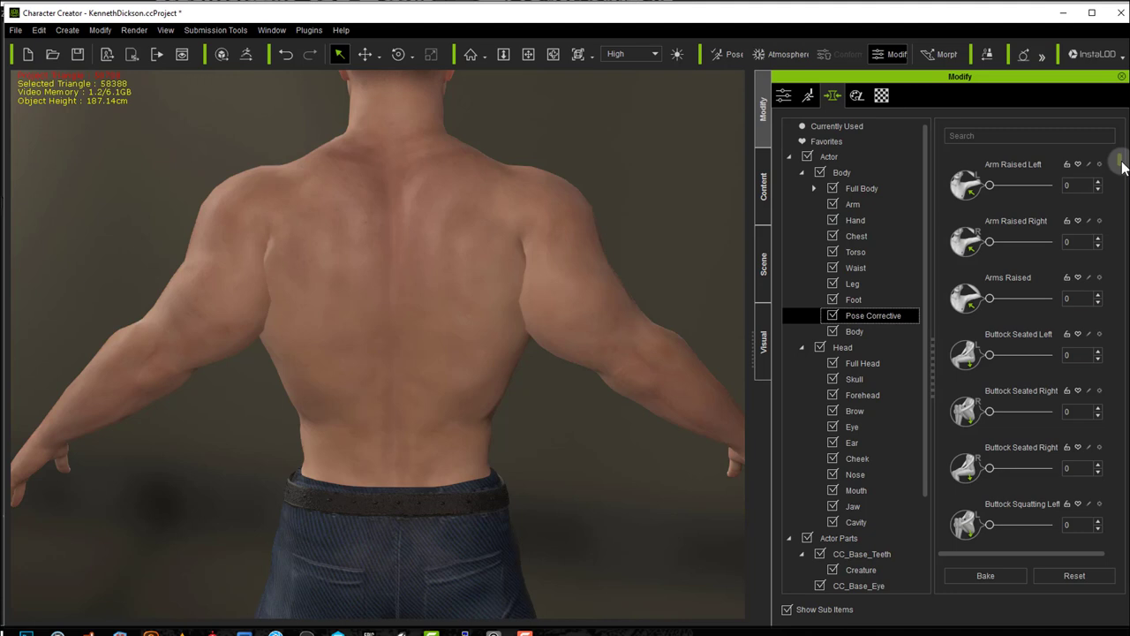
pyautogui.moveTo(1123, 165); pyautogui.dragTo(1119, 124)
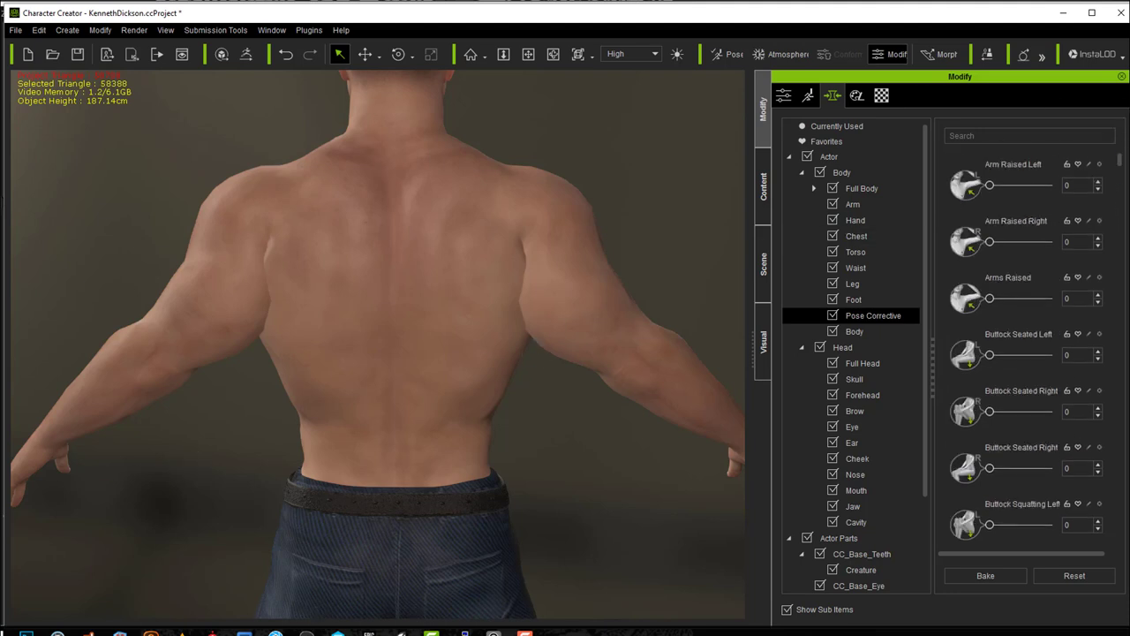
pyautogui.click(275, 633)
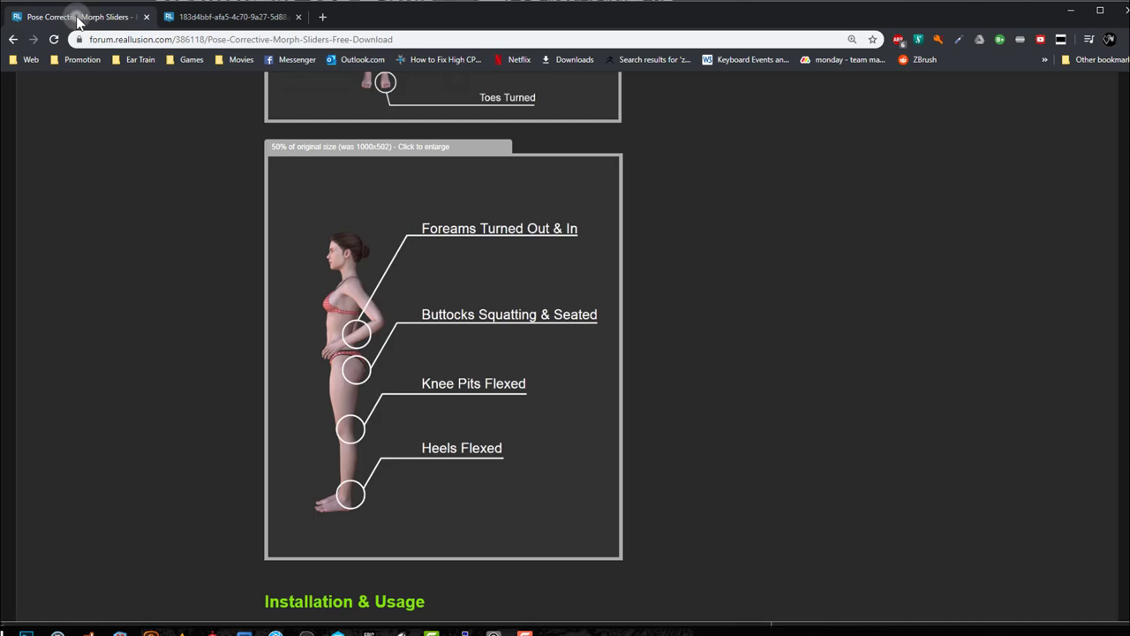
pyautogui.click(176, 151)
pyautogui.scroll(15, 650, 370)
pyautogui.scroll(-4, 650, 370)
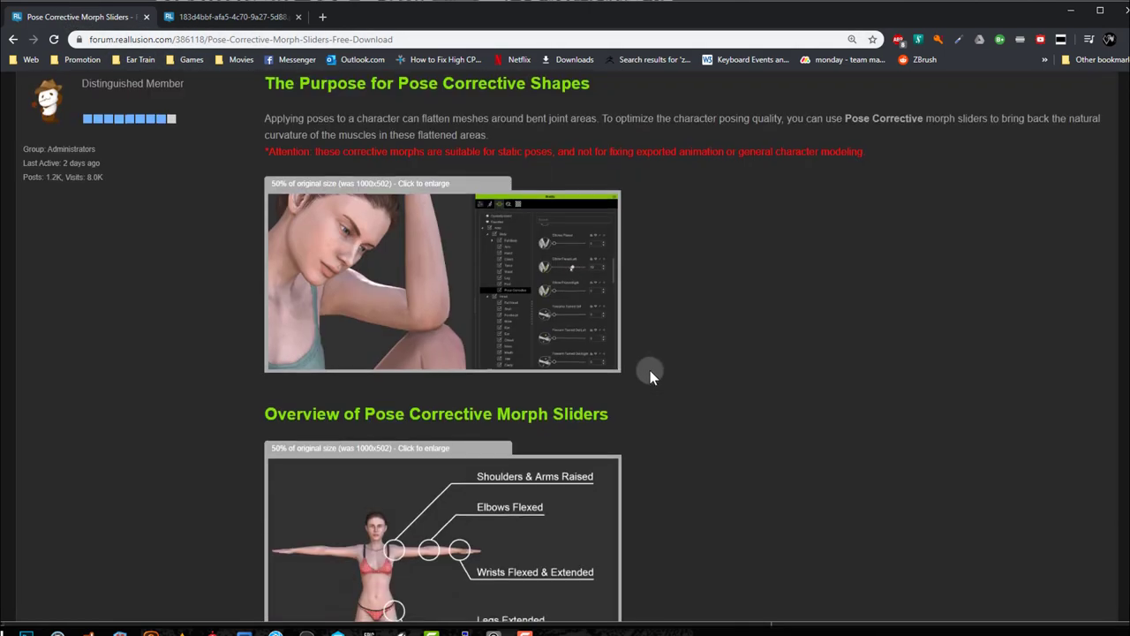
pyautogui.scroll(-20, 650, 370)
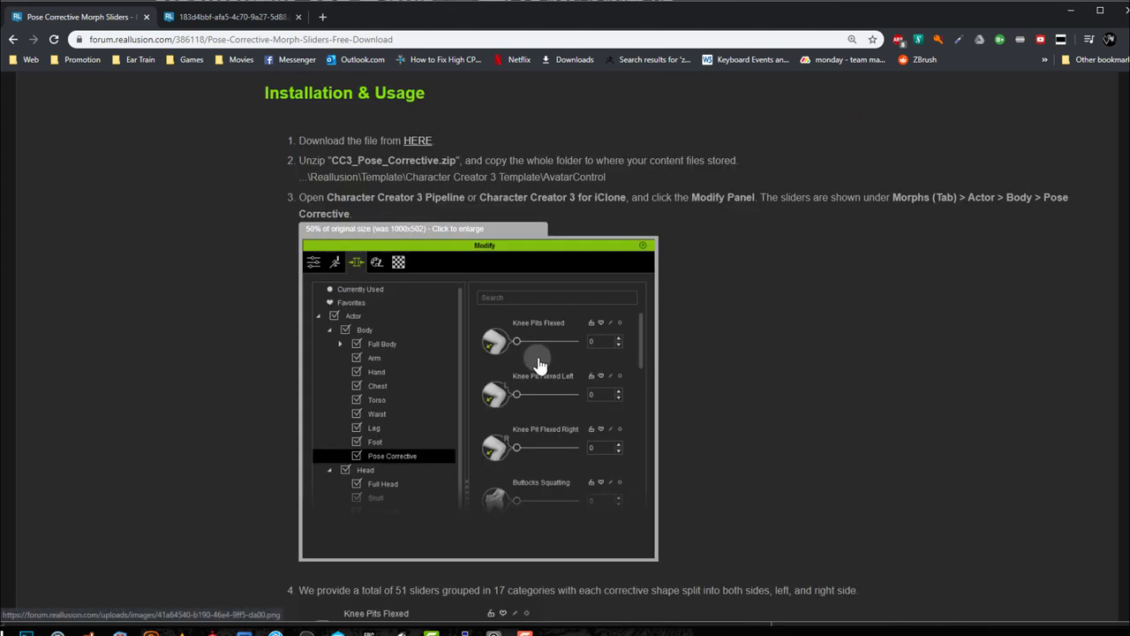
pyautogui.scroll(-10, 644, 403)
pyautogui.scroll(-1, 644, 403)
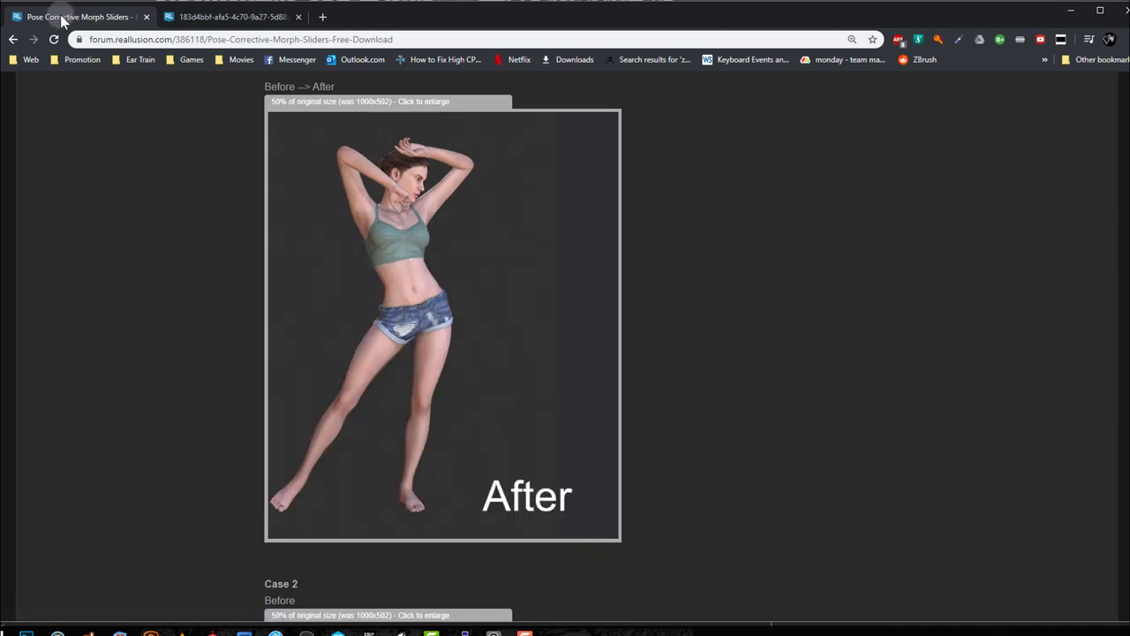
pyautogui.scroll(-5, 209, 386)
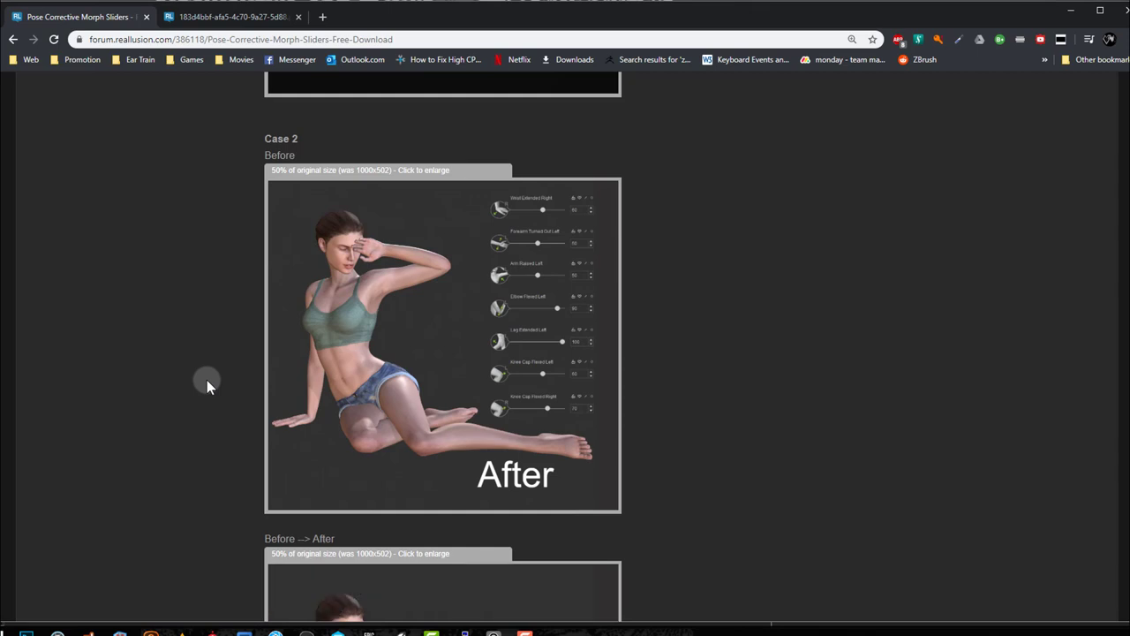
pyautogui.scroll(-5, 208, 385)
pyautogui.scroll(11, 207, 382)
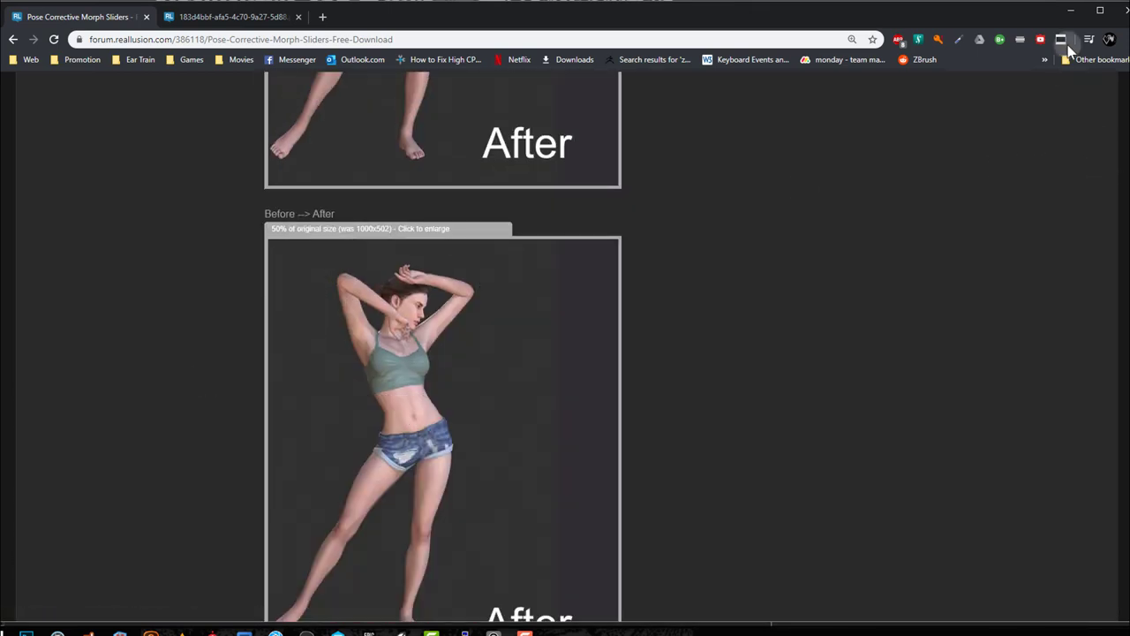
pyautogui.click(1072, 12)
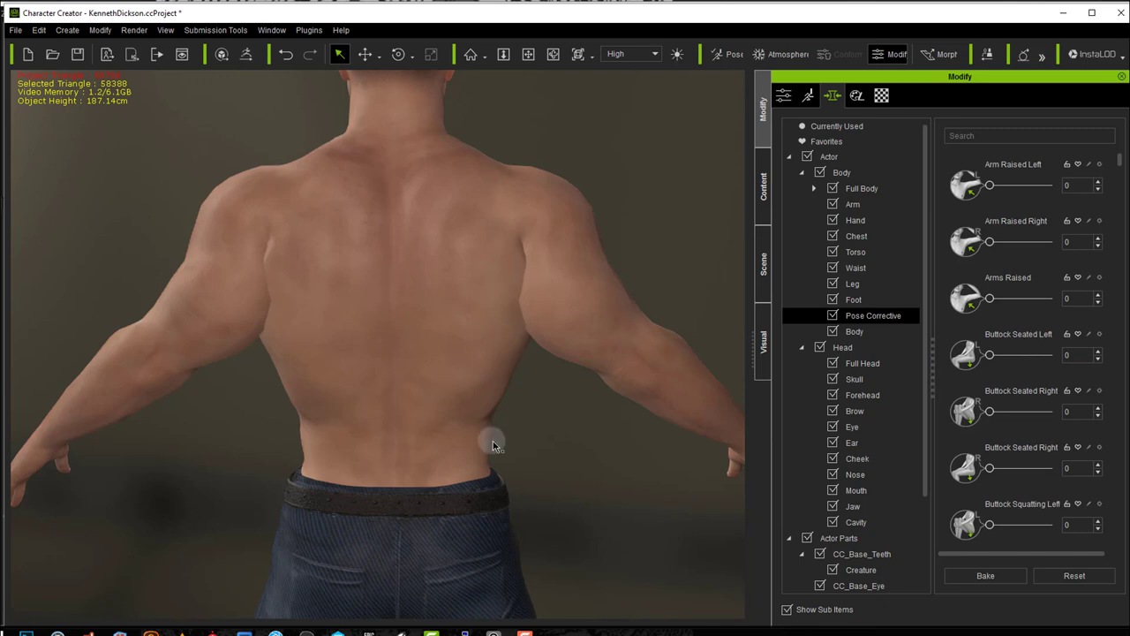
# Step: Send the selected character's body to ZBrush via GoZ with Use Current Pose kept on
pyautogui.click(646, 414)
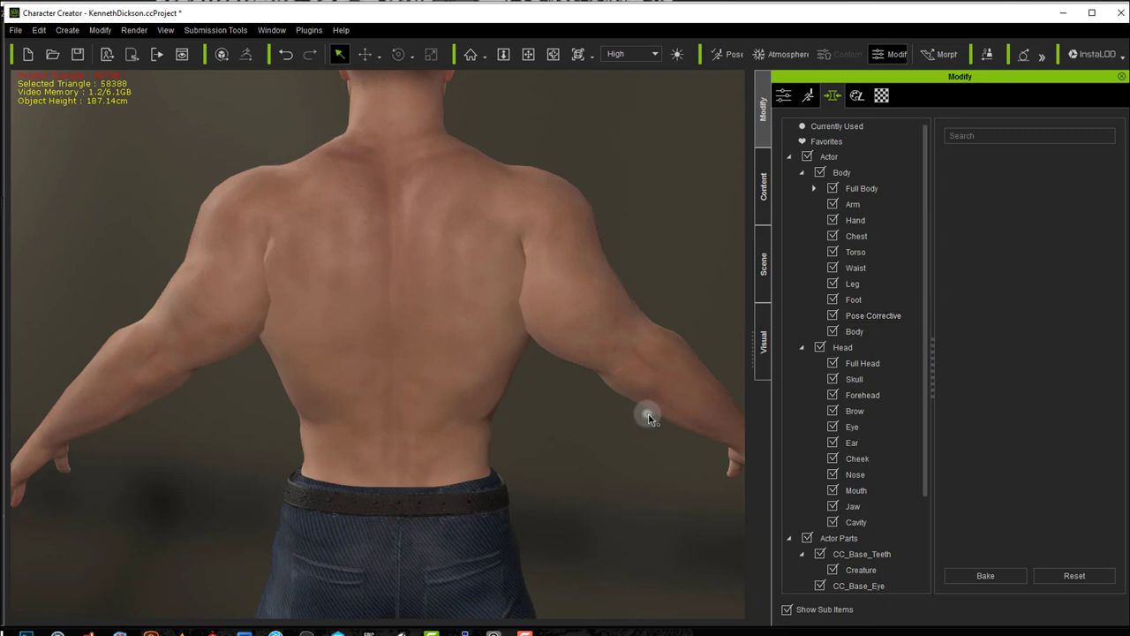
pyautogui.click(338, 305)
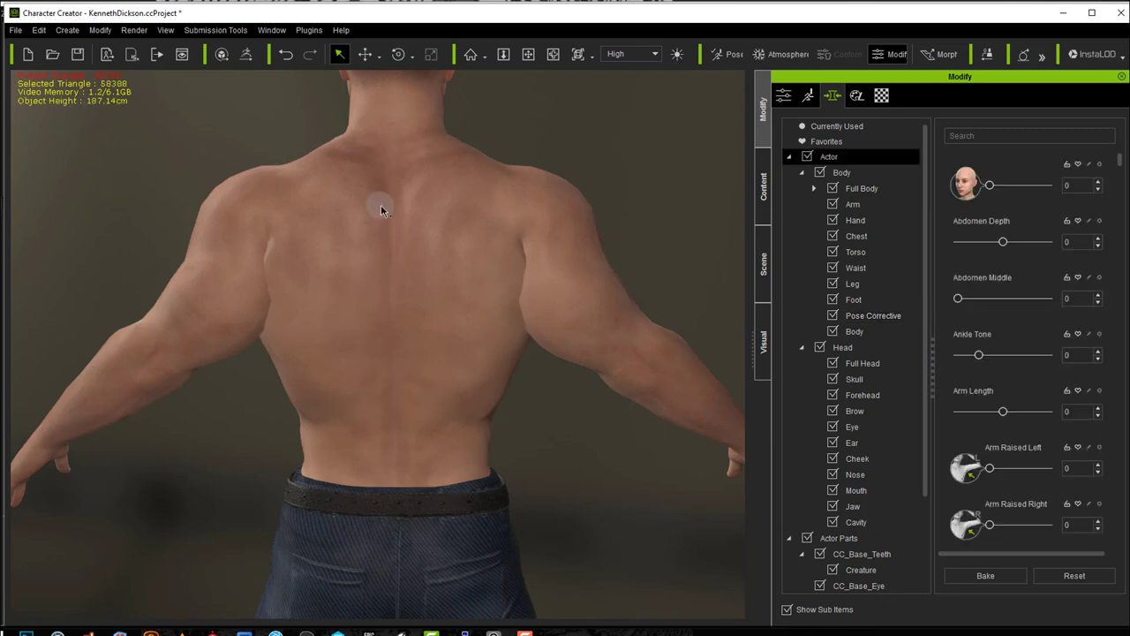
pyautogui.click(245, 54)
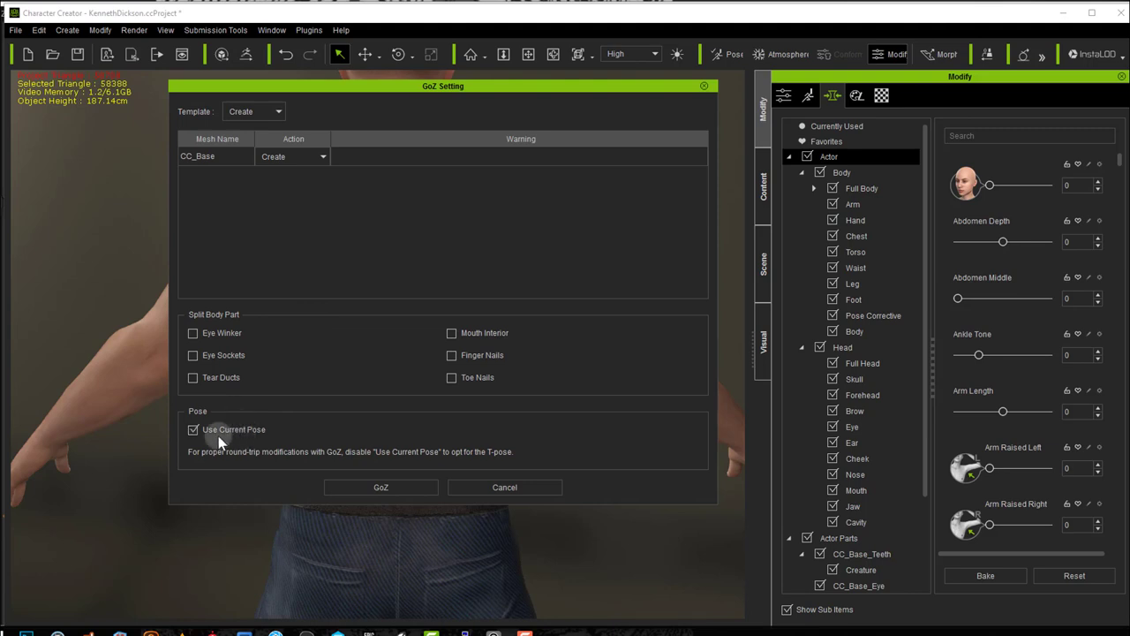
pyautogui.click(351, 488)
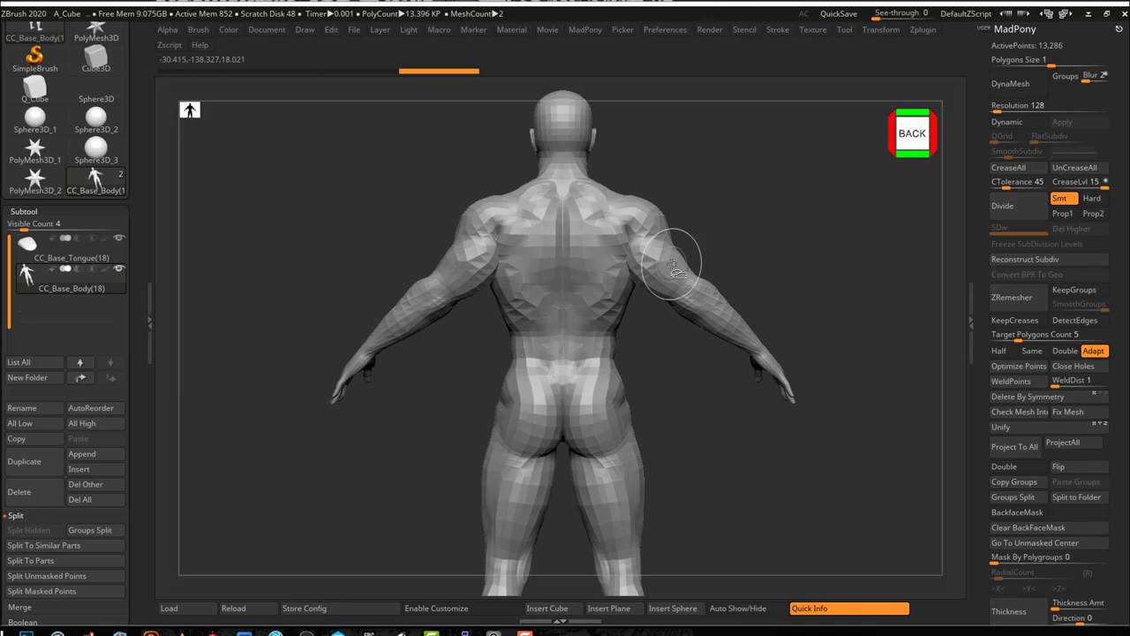
# Step: Show polyframe, isolate the arm polygroup and sculpt the inner edge of the right arm
pyautogui.hotkey('shift', 'f')
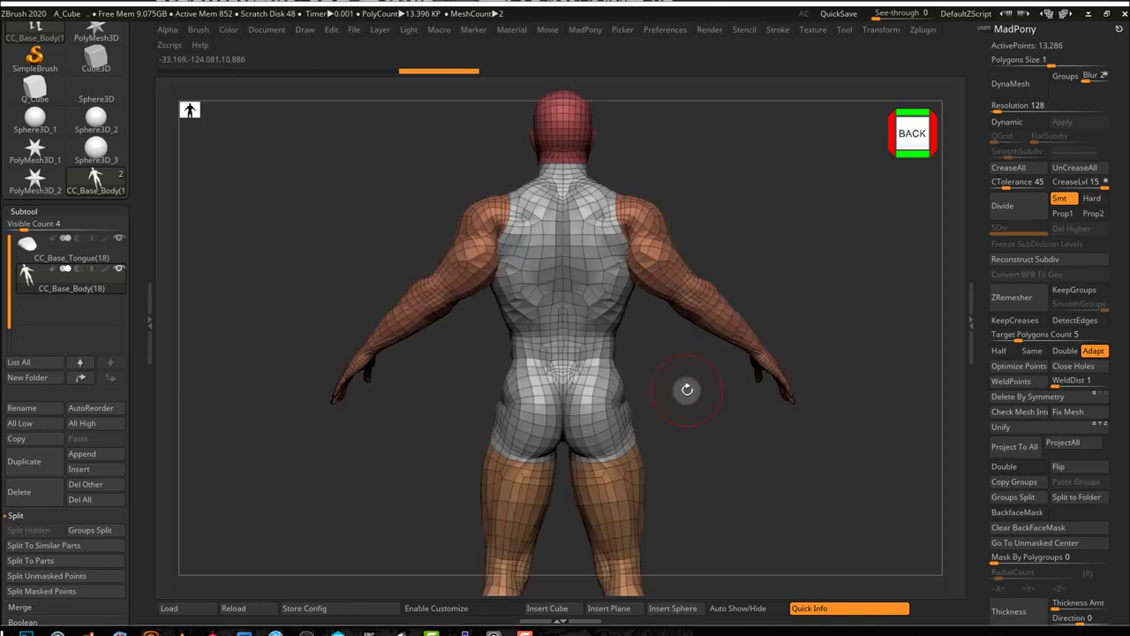
pyautogui.keyDown('ctrl'); pyautogui.keyDown('shift'); pyautogui.click(669, 272); pyautogui.keyUp('shift'); pyautogui.keyUp('ctrl')
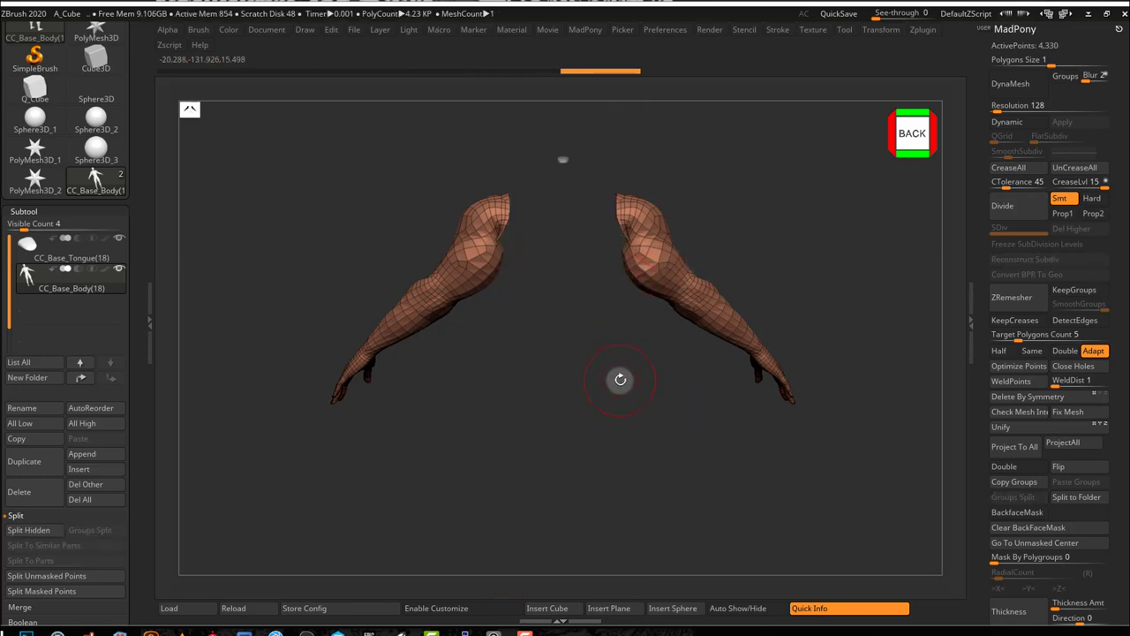
pyautogui.press('b')
pyautogui.press('Escape')
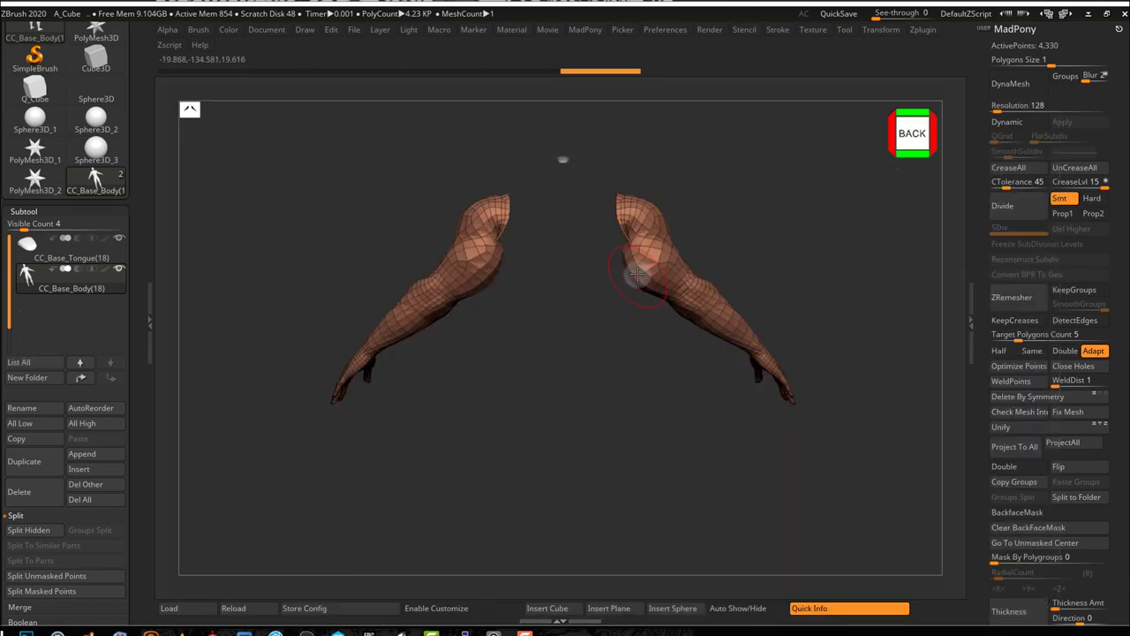
pyautogui.moveTo(672, 253); pyautogui.dragTo(624, 273)
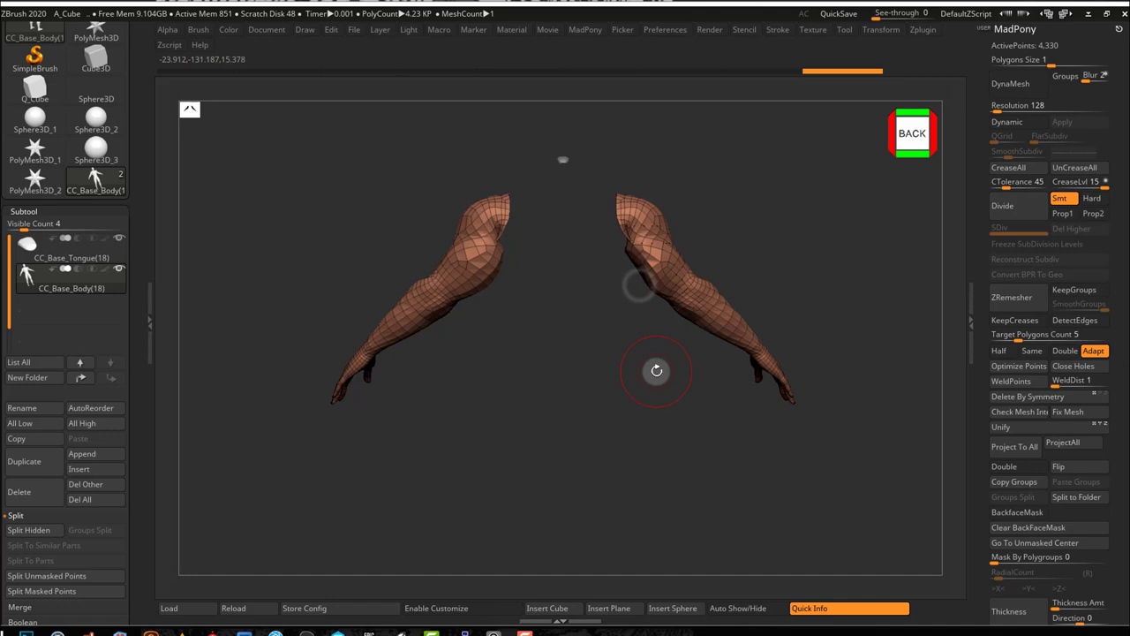
# Step: Check the isolated torso, unhide all body parts, and send the body back via GoZ
pyautogui.keyDown('ctrl'); pyautogui.keyDown('shift'); pyautogui.click(655, 372); pyautogui.keyUp('shift'); pyautogui.keyUp('ctrl')
pyautogui.keyDown('ctrl'); pyautogui.keyDown('shift'); pyautogui.click(609, 310); pyautogui.keyUp('shift'); pyautogui.keyUp('ctrl')
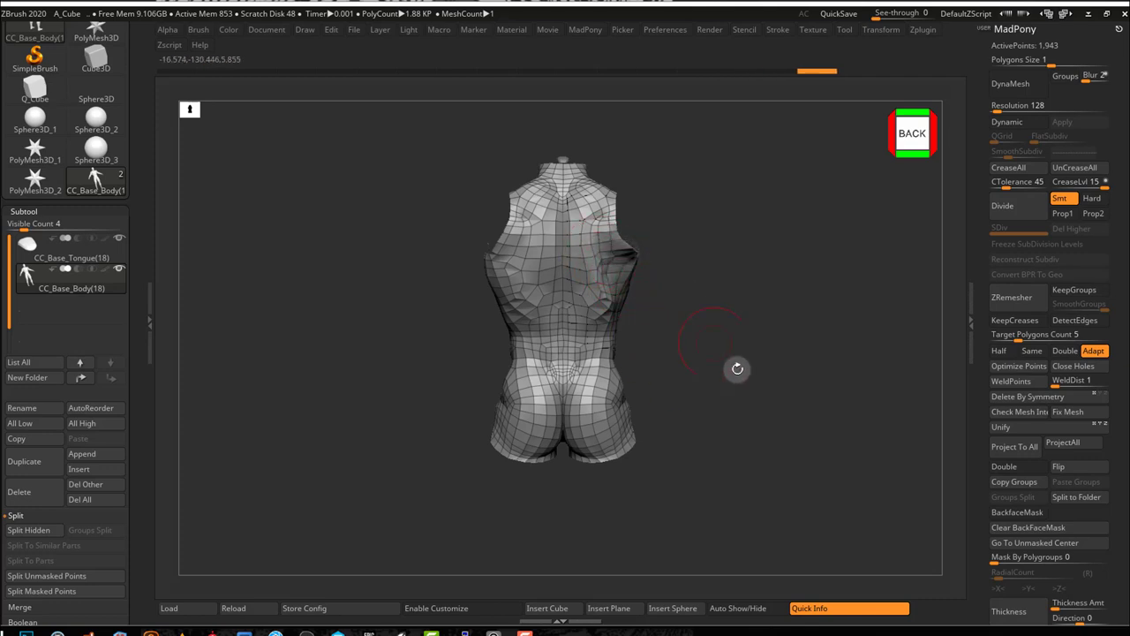
pyautogui.keyDown('ctrl'); pyautogui.keyDown('shift'); pyautogui.click(698, 369); pyautogui.keyUp('shift'); pyautogui.keyUp('ctrl')
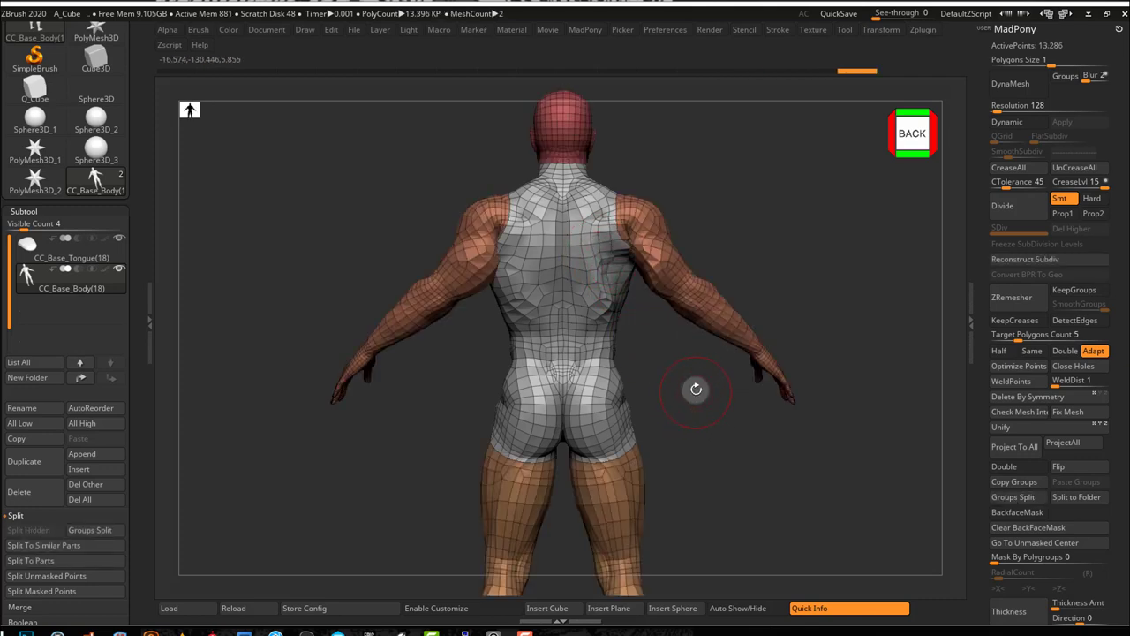
pyautogui.keyDown('alt'); pyautogui.moveTo(697, 391); pyautogui.dragTo(623, 394); pyautogui.keyUp('alt')
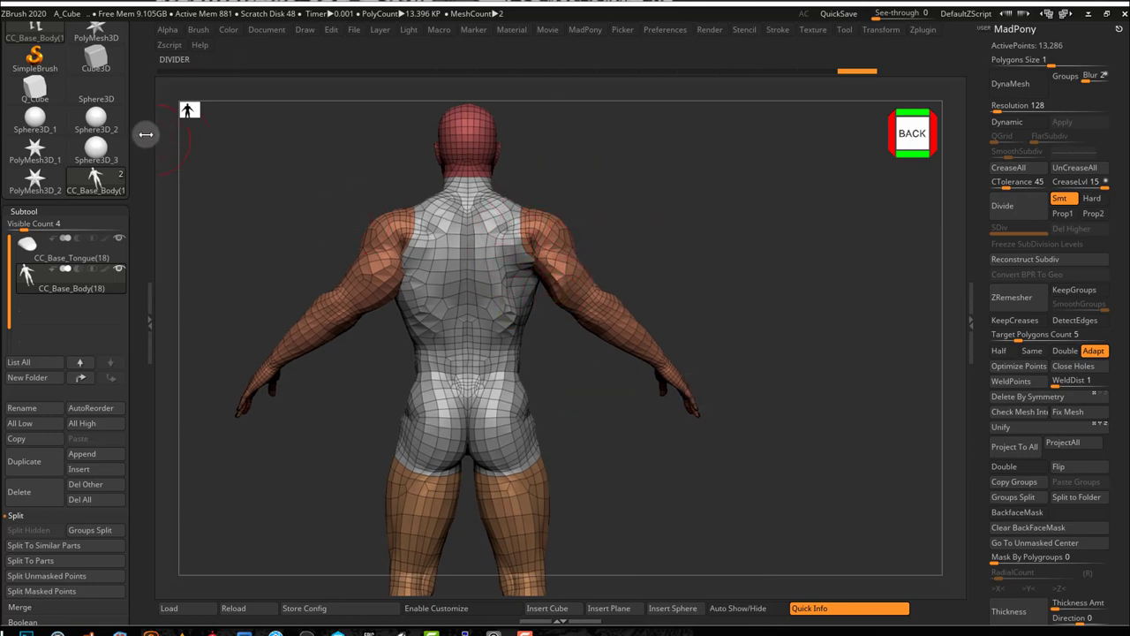
pyautogui.moveTo(137, 133); pyautogui.dragTo(137, 239)
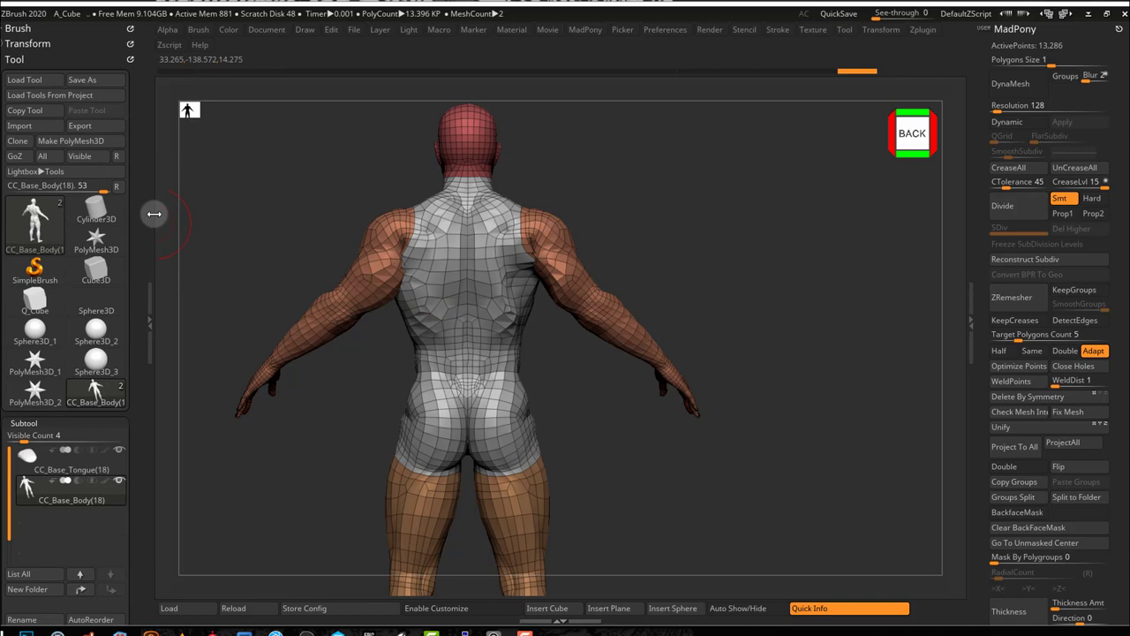
pyautogui.click(17, 159)
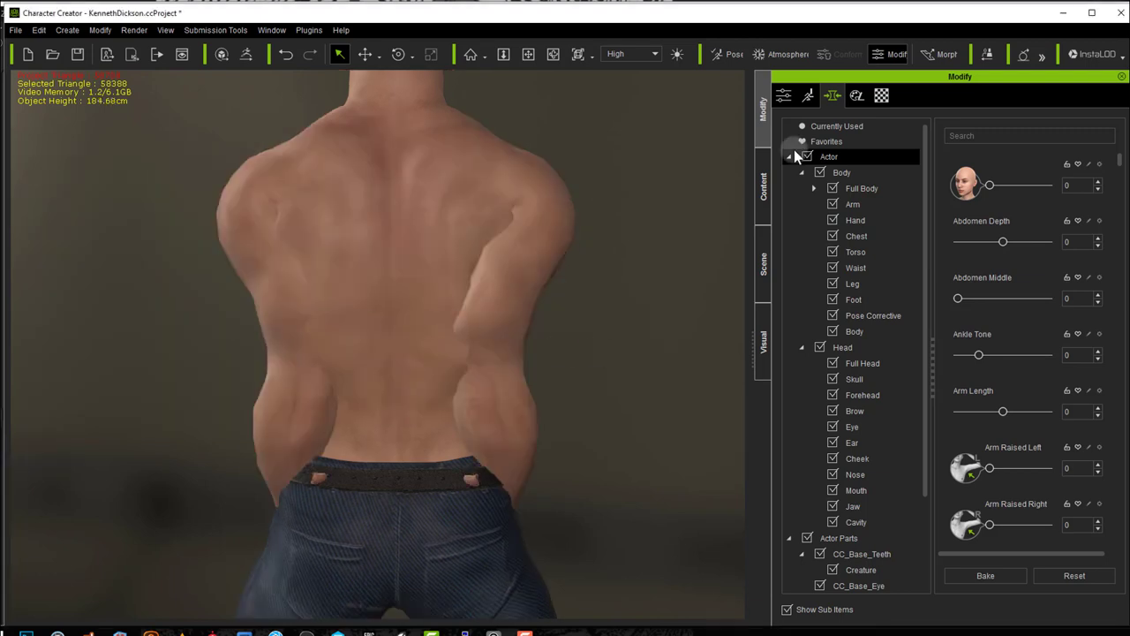
# Step: Open Edit Pose in the Motion tab, inspect the arms-down pose, then close it
pyautogui.click(813, 96)
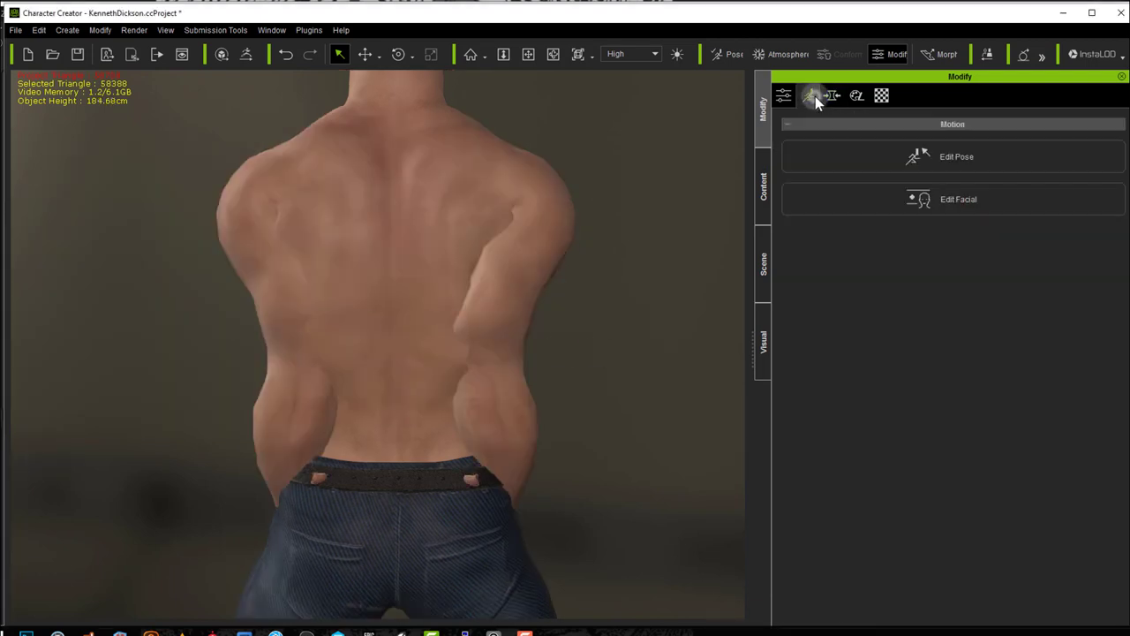
pyautogui.click(830, 157)
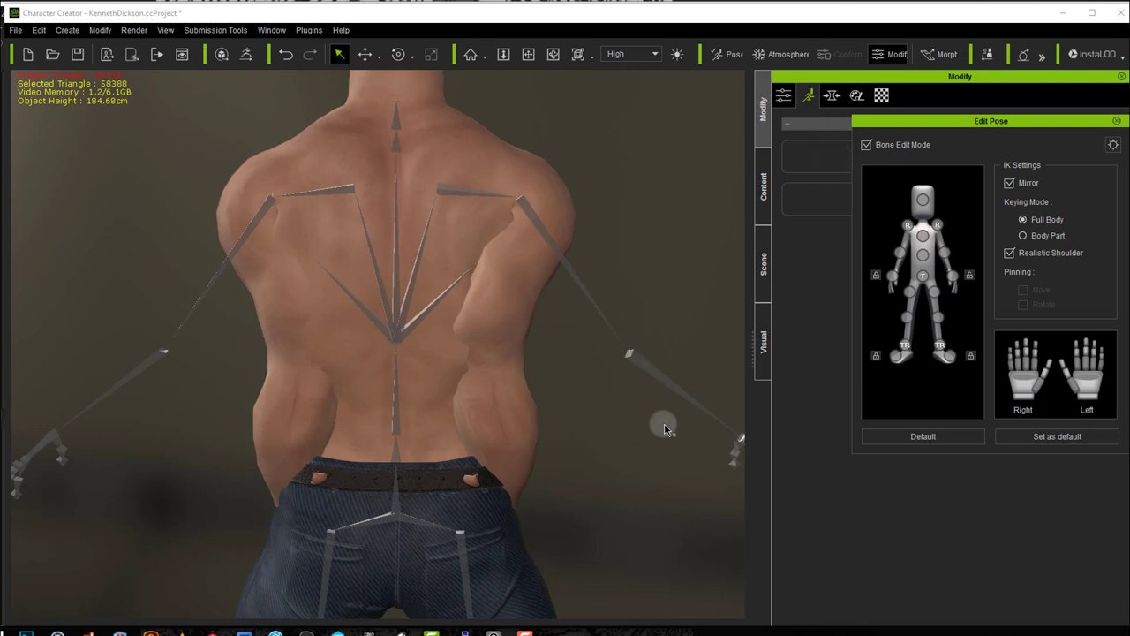
pyautogui.moveTo(650, 424); pyautogui.dragTo(545, 392, button='middle')
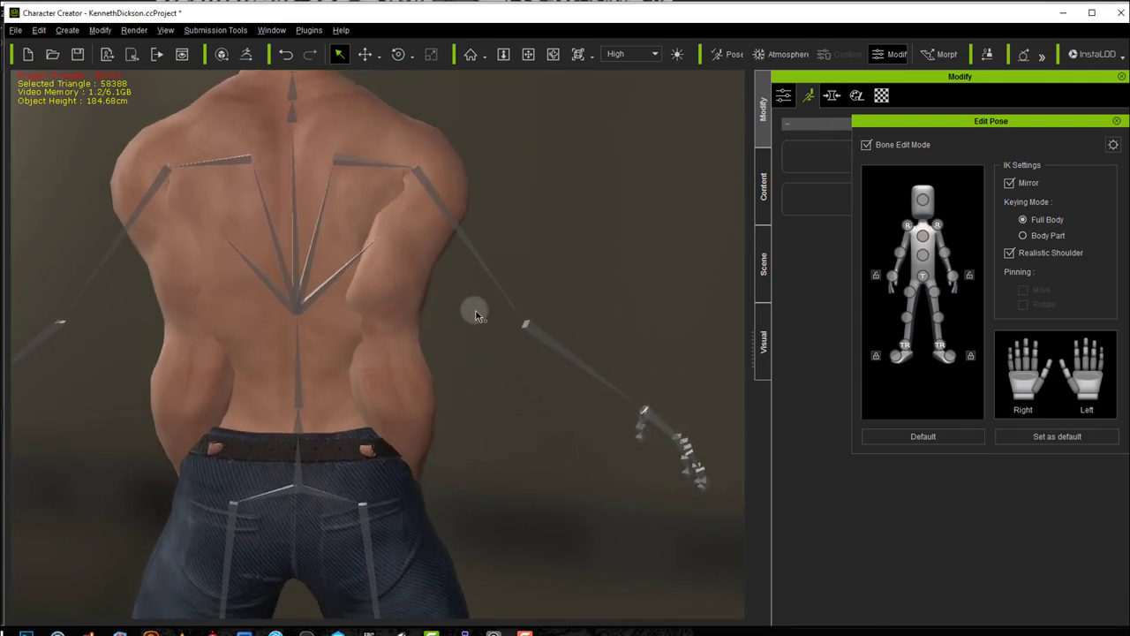
pyautogui.moveTo(465, 318); pyautogui.dragTo(555, 353, button='middle')
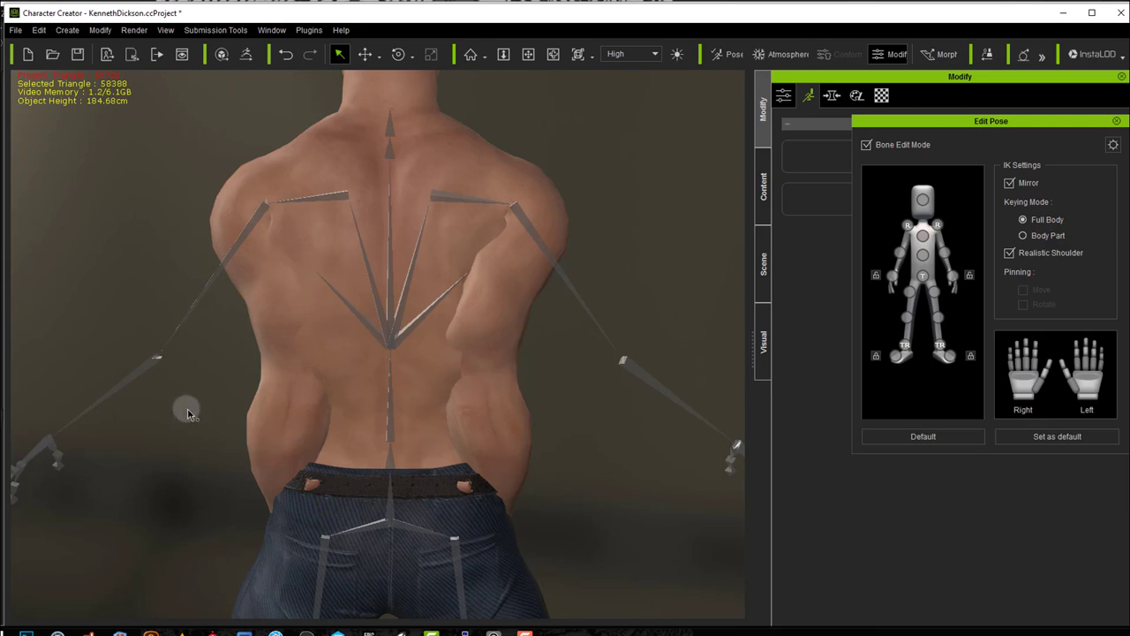
pyautogui.click(1118, 121)
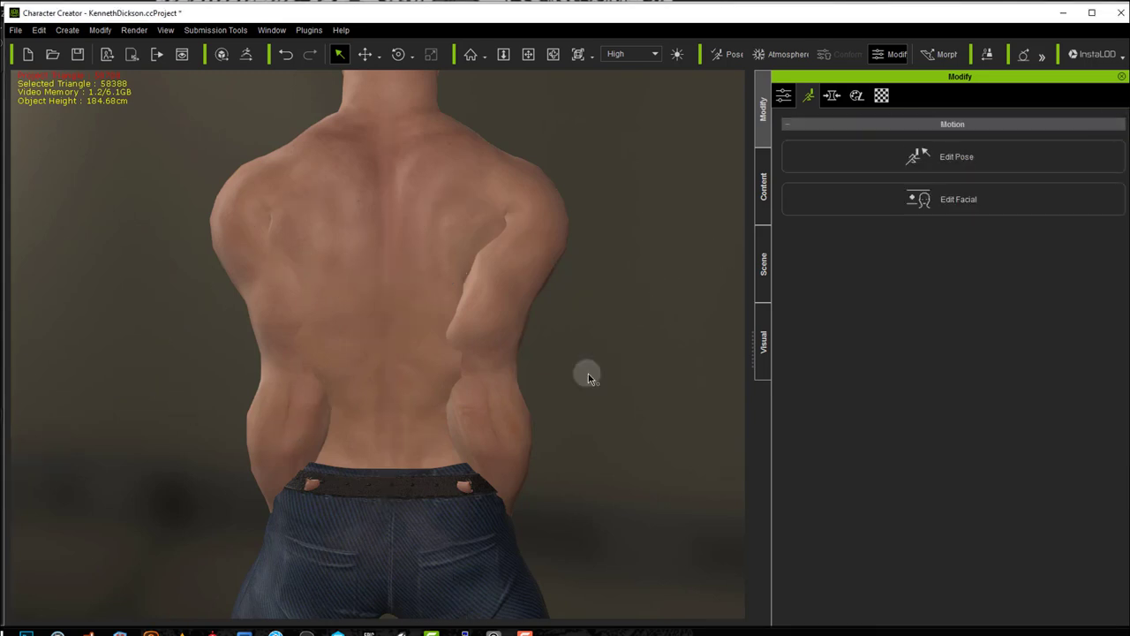
# Step: Undo to the T-pose, send the body to ZBrush without Use Current Pose, and return it
pyautogui.hotkey('ctrl', 'z')
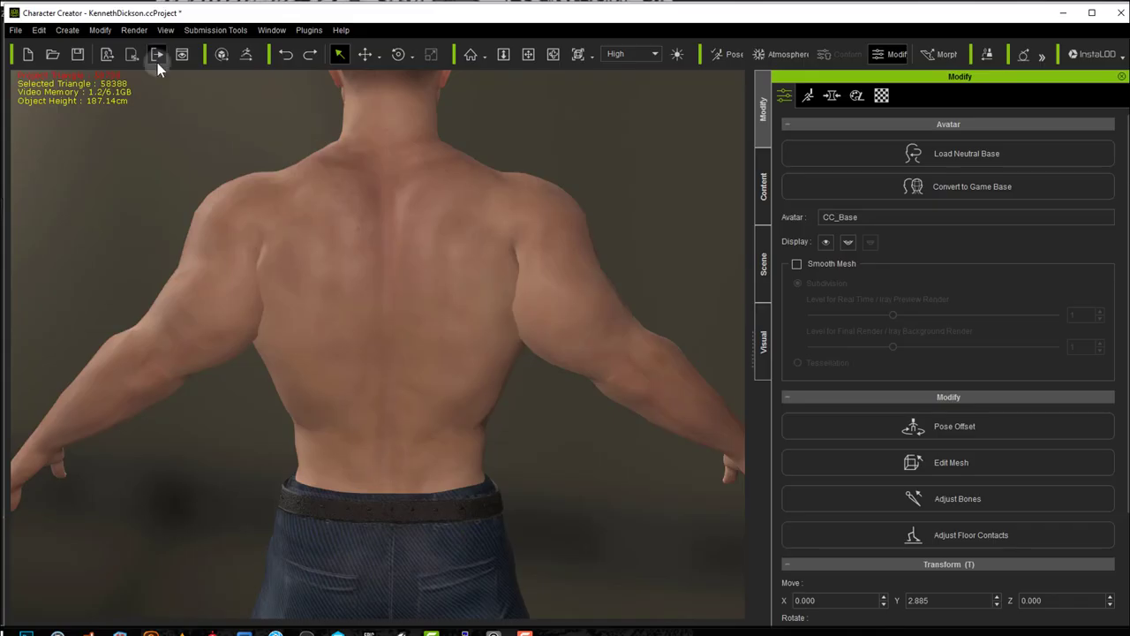
pyautogui.click(245, 56)
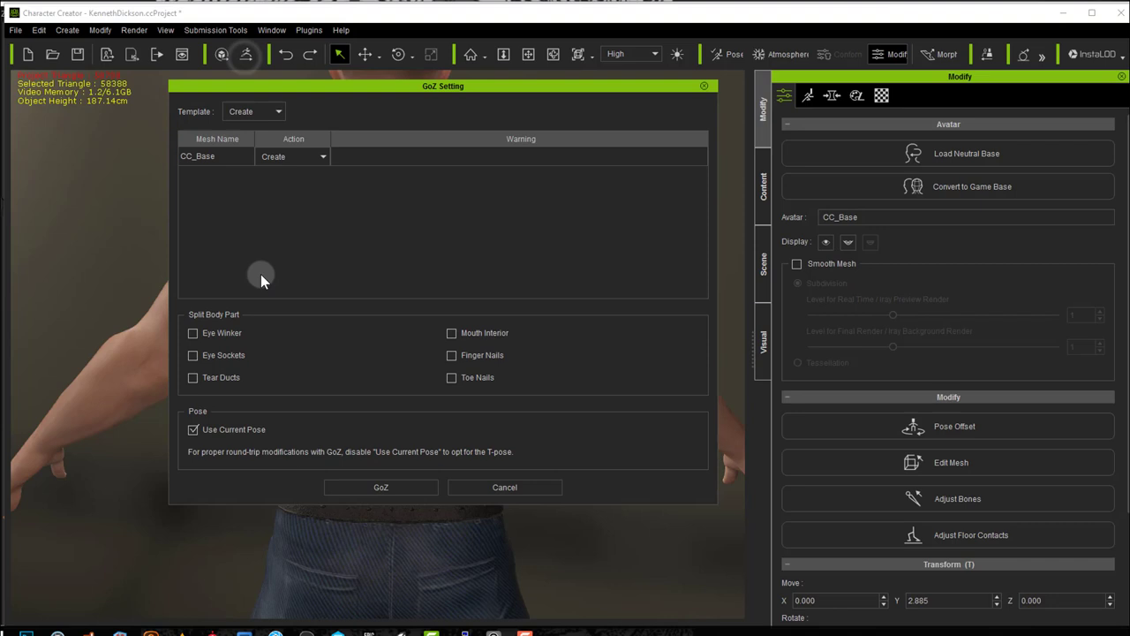
pyautogui.click(234, 431)
pyautogui.click(355, 491)
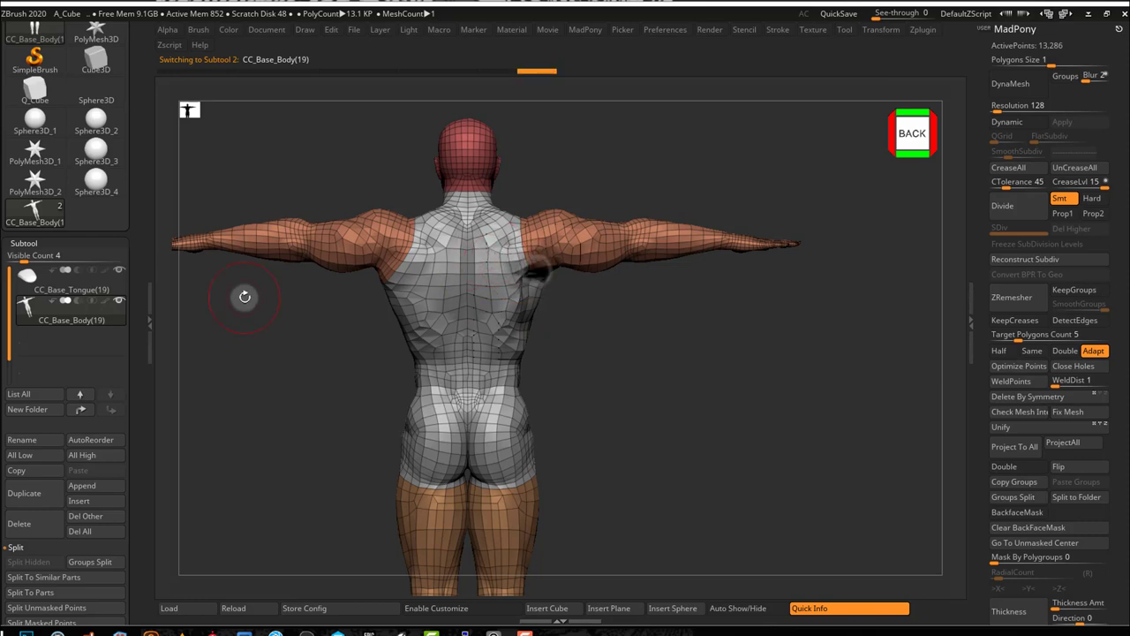
pyautogui.scroll(5, 140, 173)
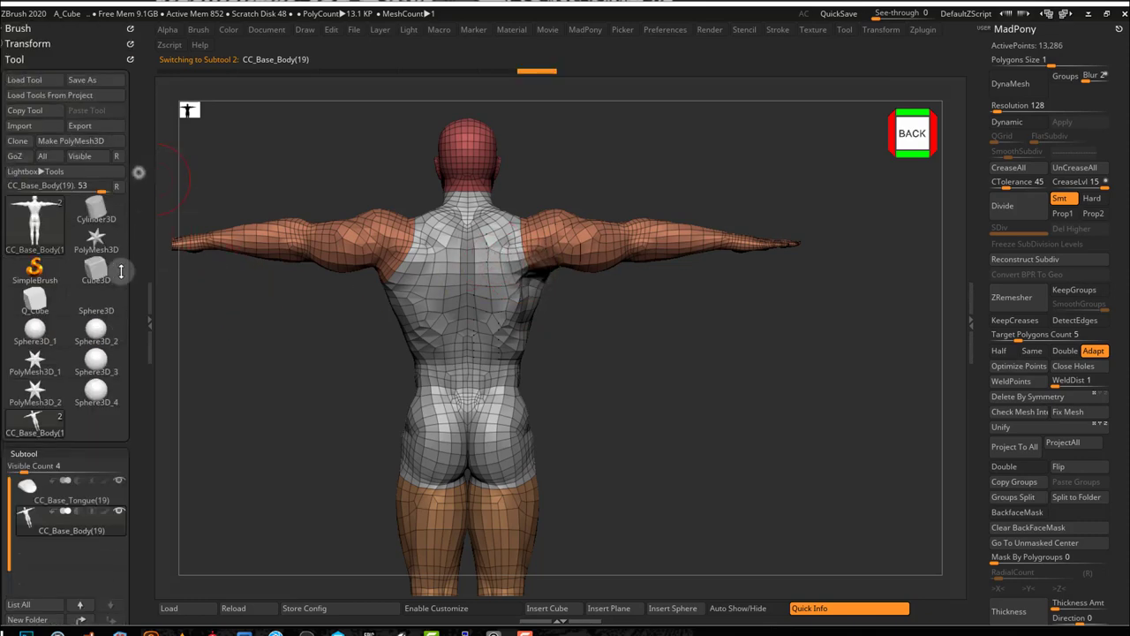
pyautogui.click(14, 156)
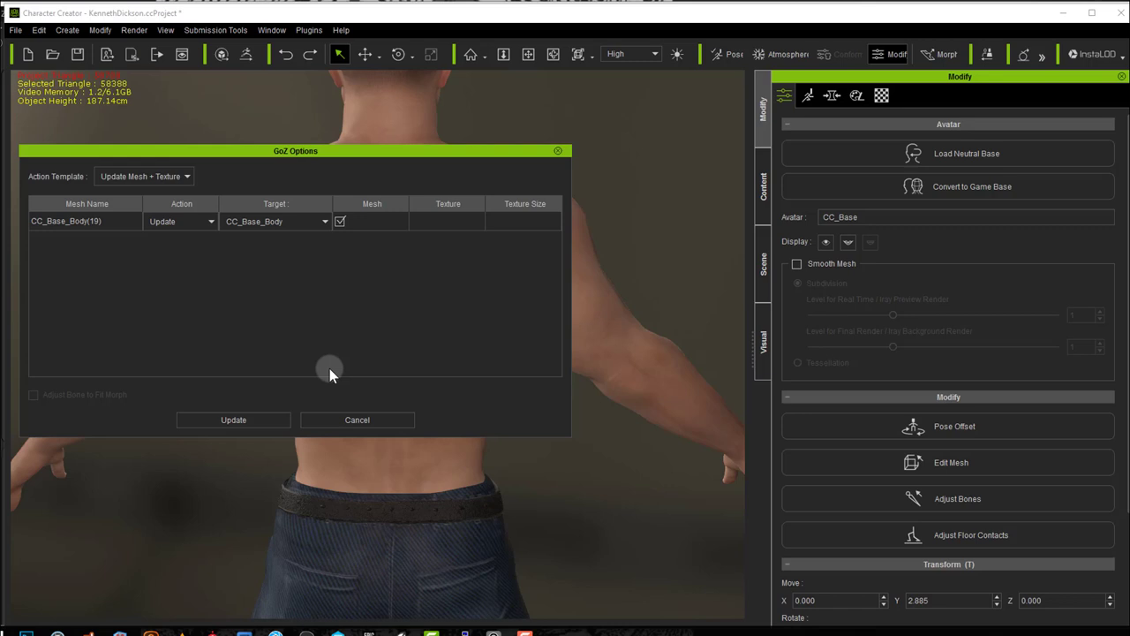
# Step: Apply the GoZ update to CC_Base_Body and switch to ZBrush
pyautogui.click(253, 422)
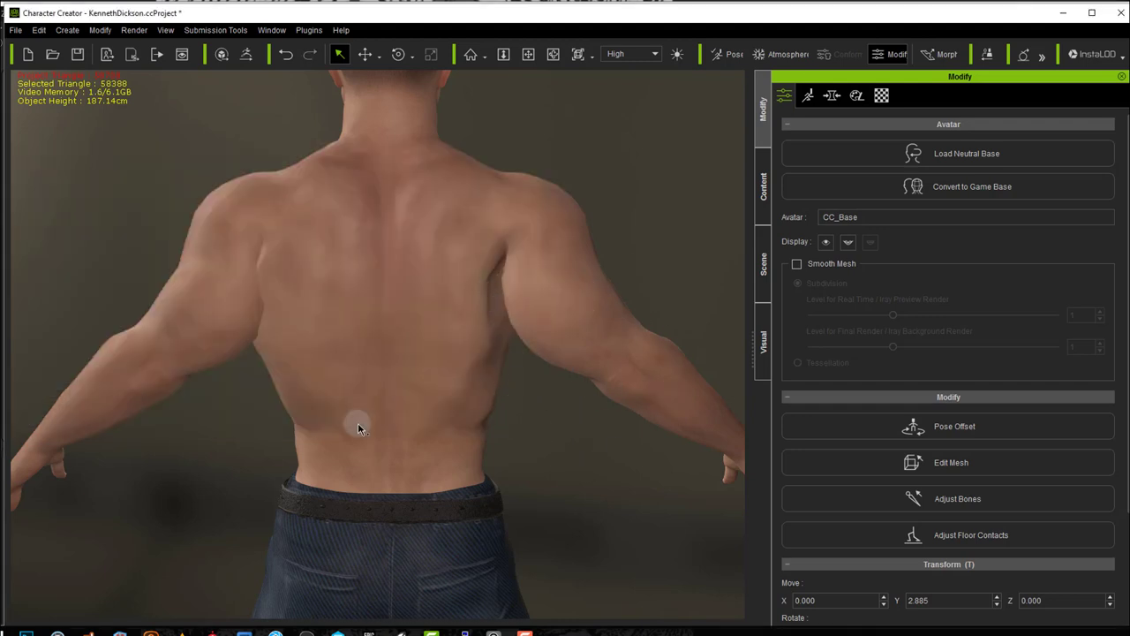
pyautogui.hotkey('alt', 'Tab')
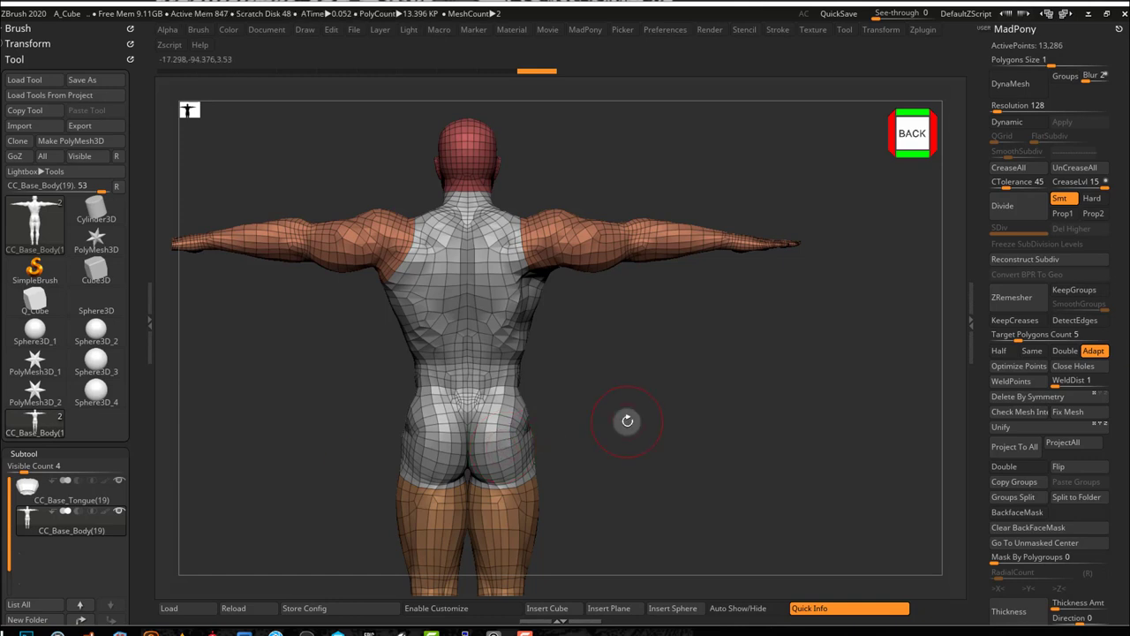
# Step: Rotate the T-posed body slightly in ZBrush to inspect the sculpted back
pyautogui.moveTo(626, 421); pyautogui.dragTo(623, 422)
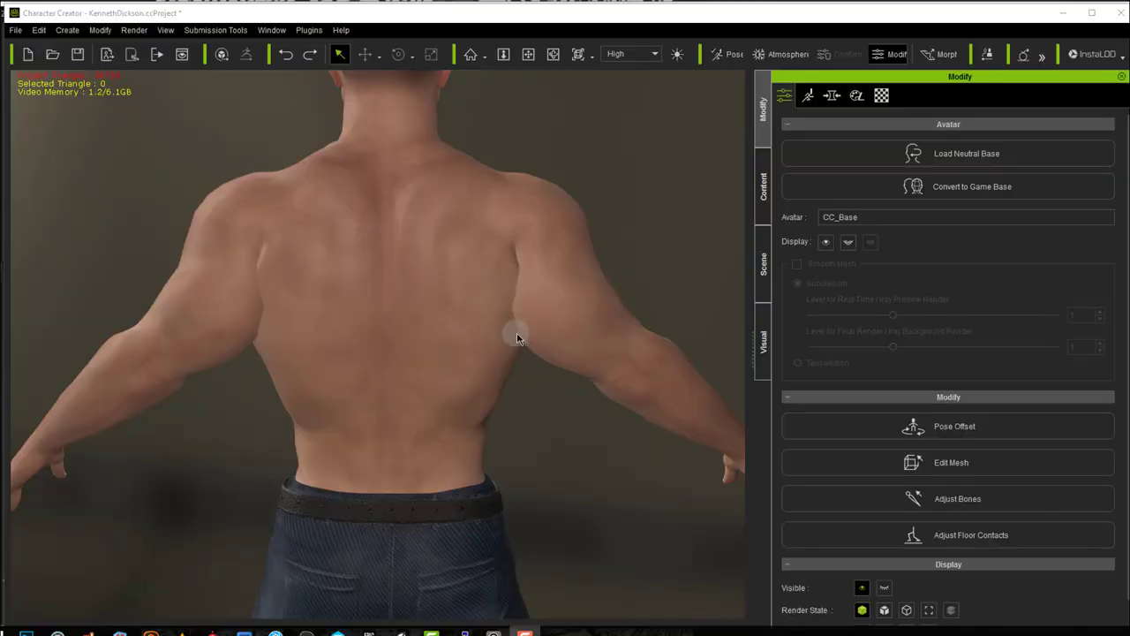
# Step: Send the selected character to ZBrush via GoZ with Use Current Pose ticked
pyautogui.click(439, 263)
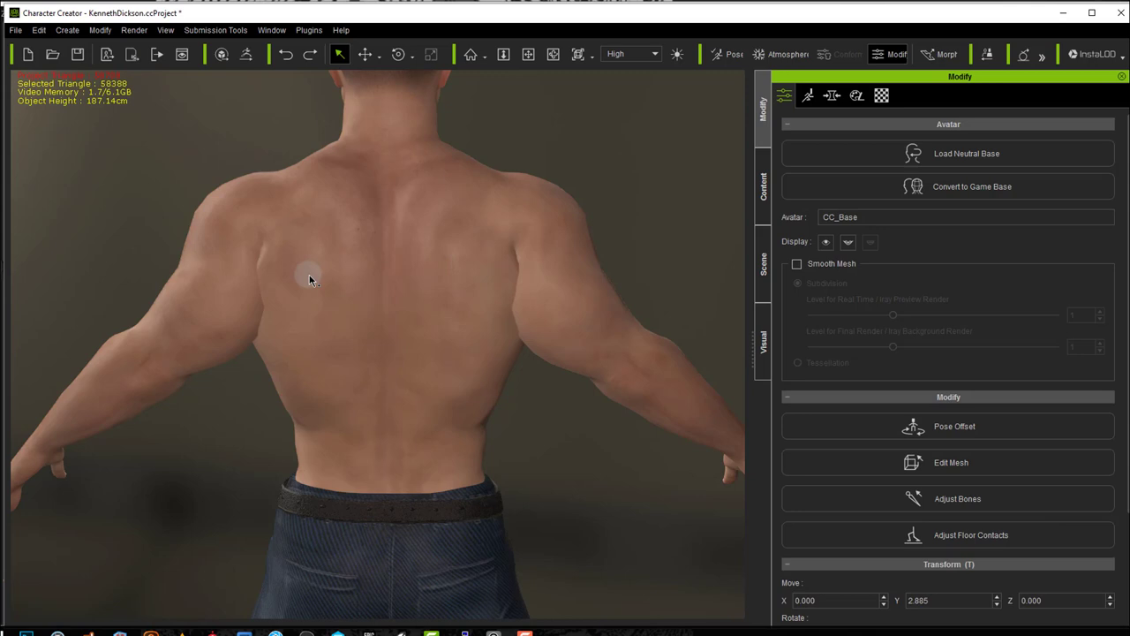
pyautogui.click(249, 56)
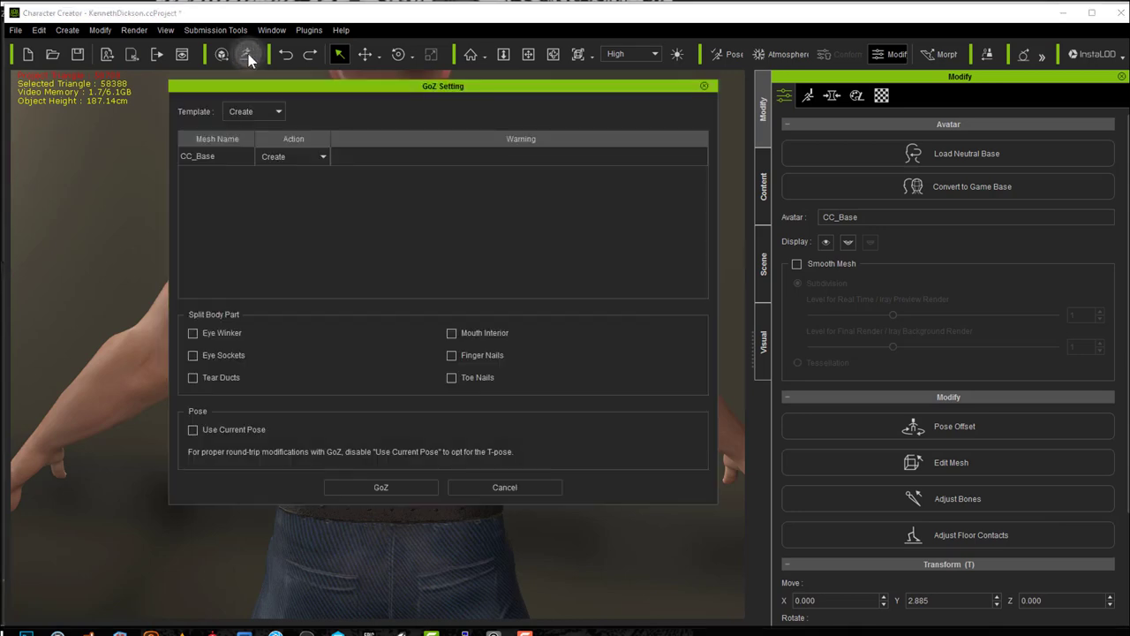
pyautogui.click(233, 429)
pyautogui.click(352, 492)
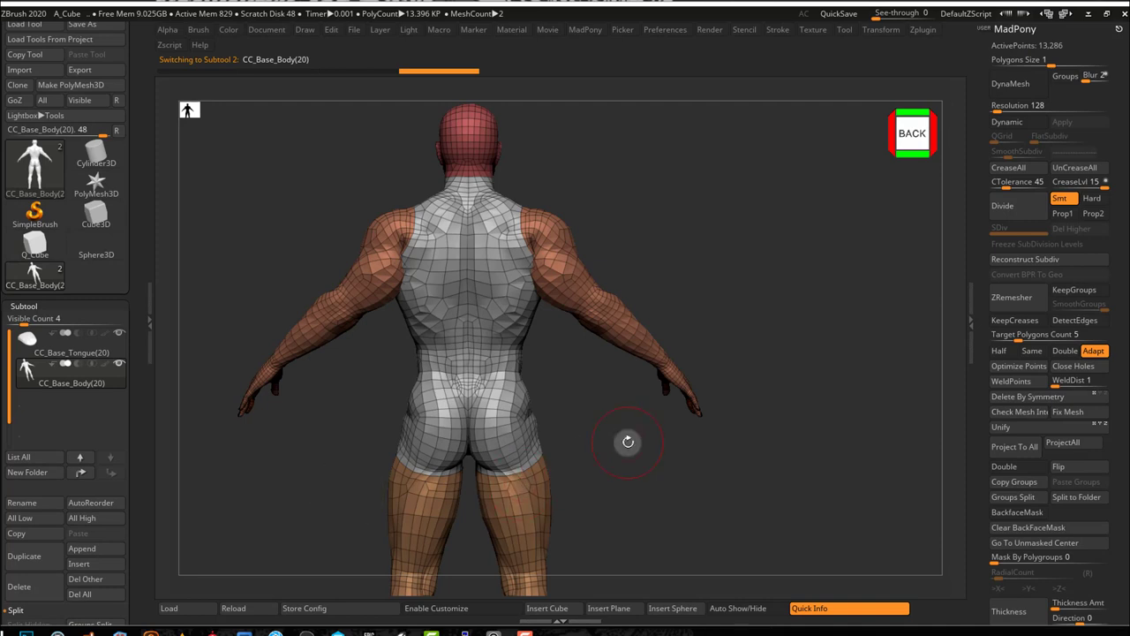
# Step: Divide the posed body twice in Tool > Geometry to reach SDiv 4 with 839,804 points
pyautogui.click(35, 311)
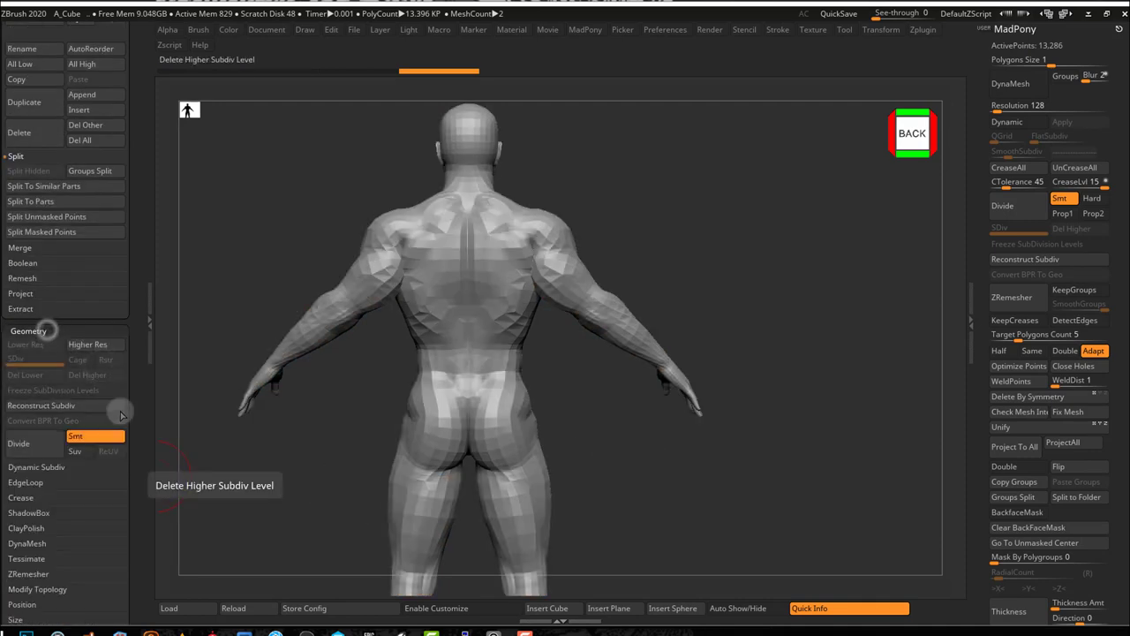
pyautogui.click(31, 452)
pyautogui.click(32, 452)
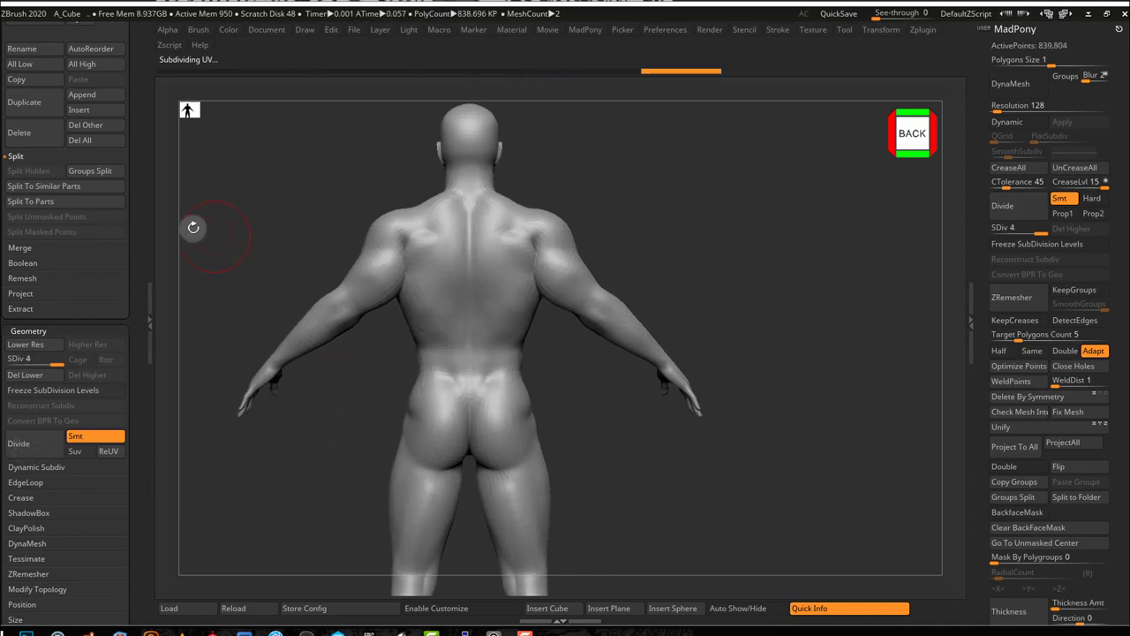
pyautogui.moveTo(139, 212); pyautogui.dragTo(140, 318)
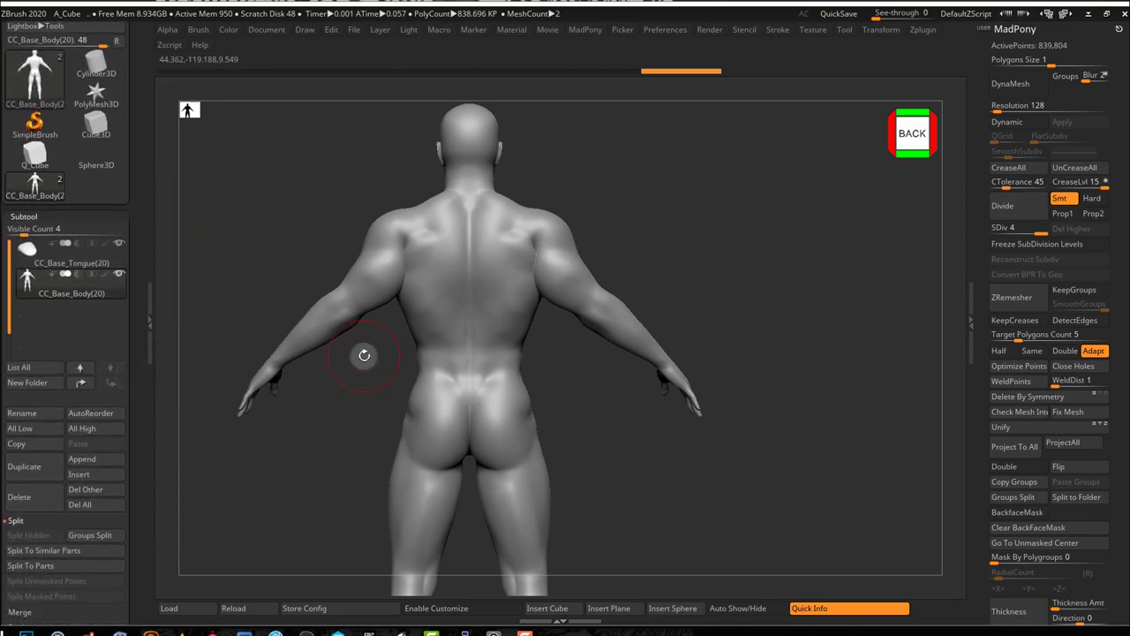
pyautogui.scroll(-10, 136, 398)
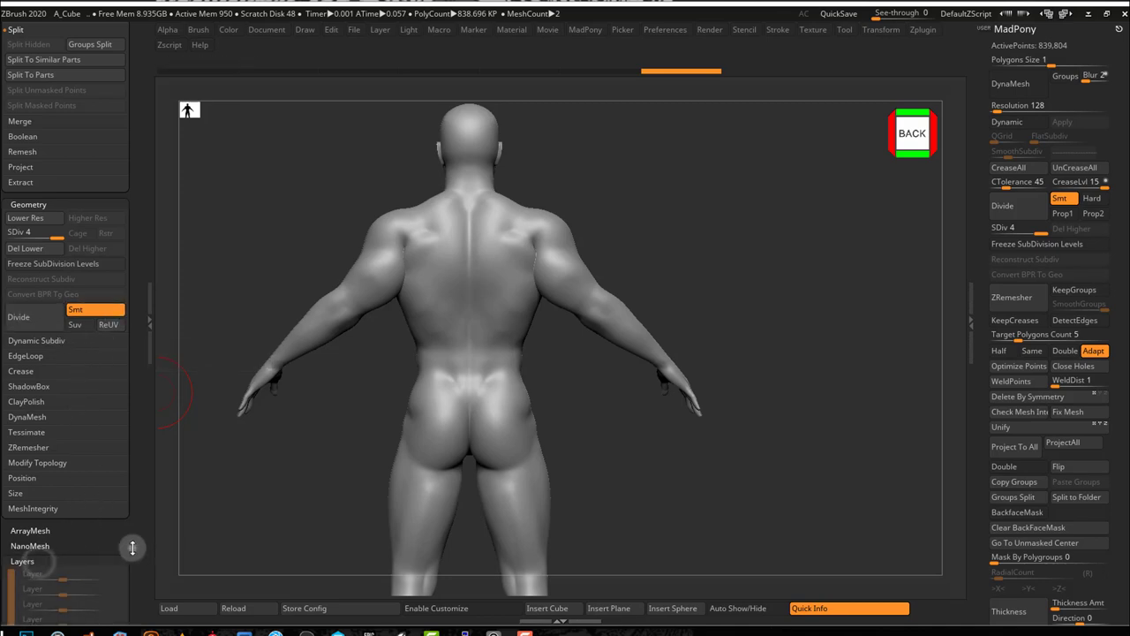
# Step: Add Untitled Layer 1 in Tool > Layers and zoom onto the back and right shoulder
pyautogui.click(27, 561)
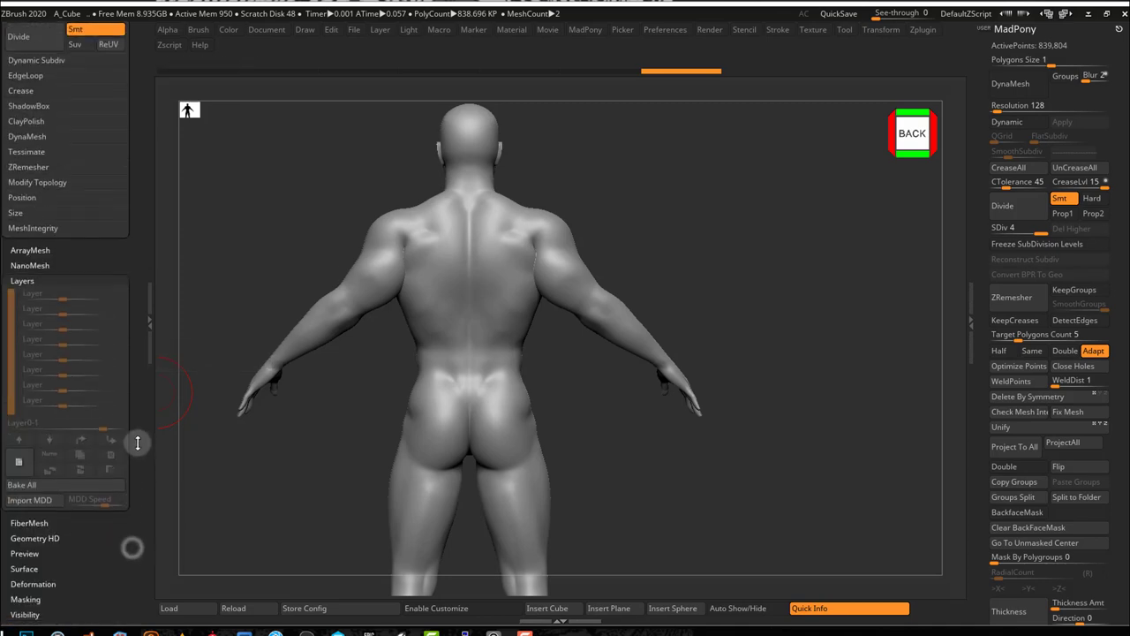
pyautogui.click(20, 461)
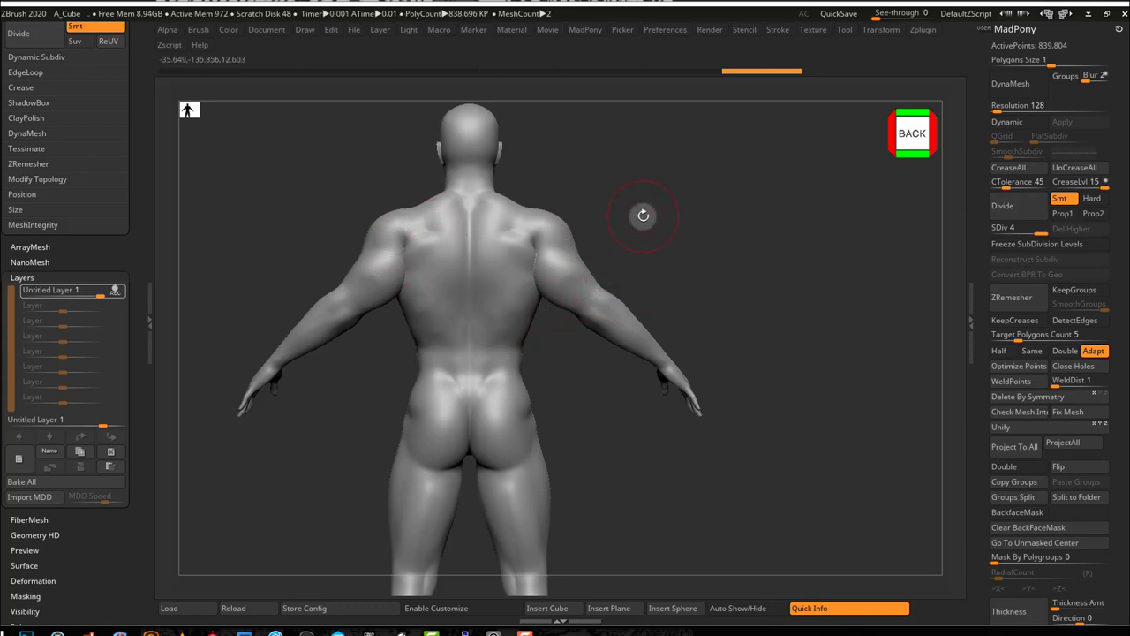
pyautogui.moveTo(662, 213); pyautogui.dragTo(626, 265)
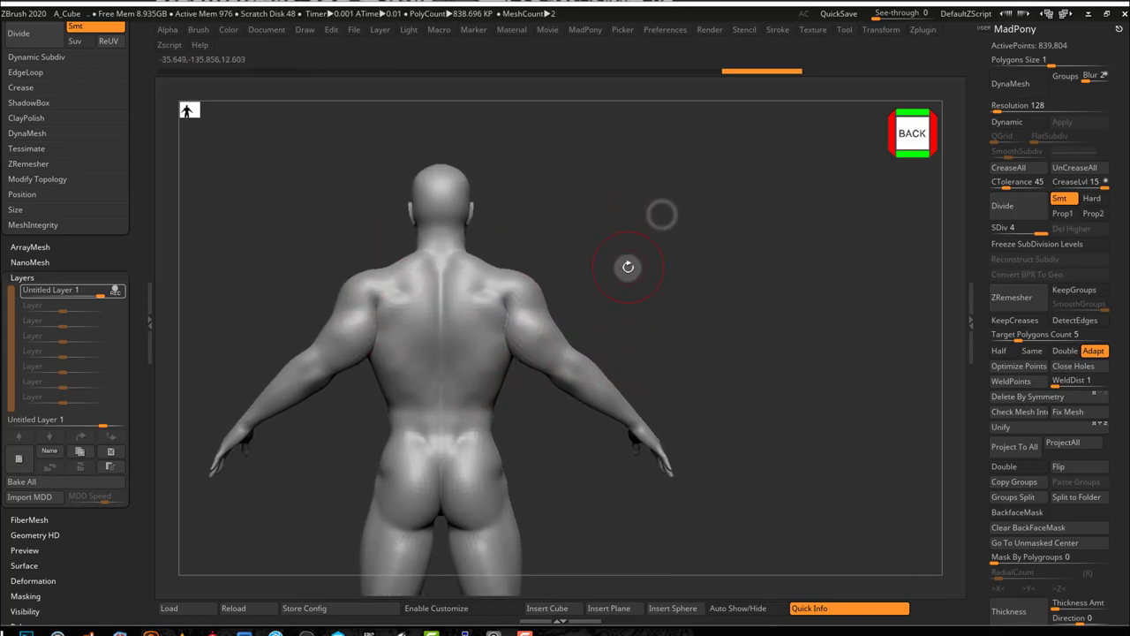
pyautogui.scroll(5, 508, 281)
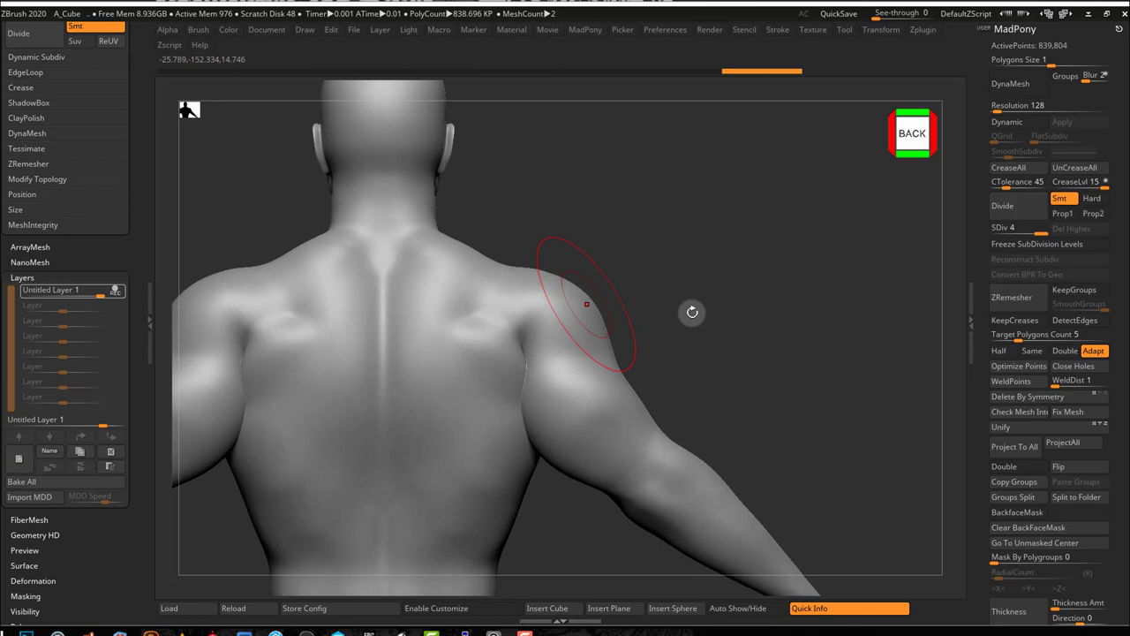
pyautogui.moveTo(698, 313); pyautogui.dragTo(694, 252)
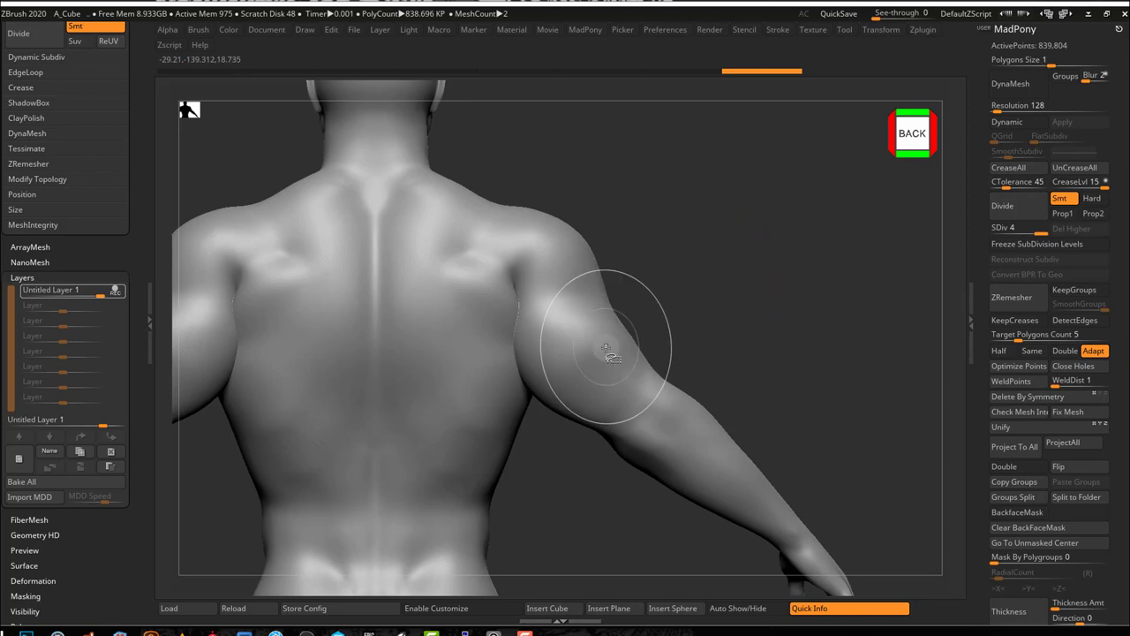
# Step: Show the polygroup colours and isolate the arm and torso polygroups to check them, then unhide everything
pyautogui.hotkey('shift', 'f')
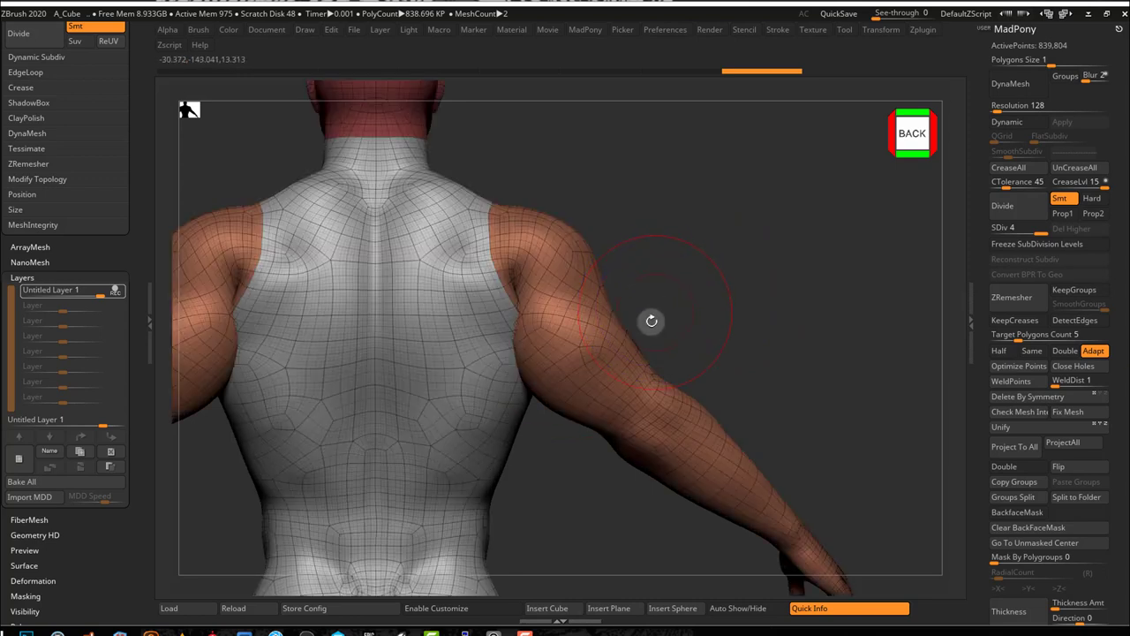
pyautogui.keyDown('ctrl'); pyautogui.keyDown('shift'); pyautogui.click(614, 351); pyautogui.keyUp('shift'); pyautogui.keyUp('ctrl')
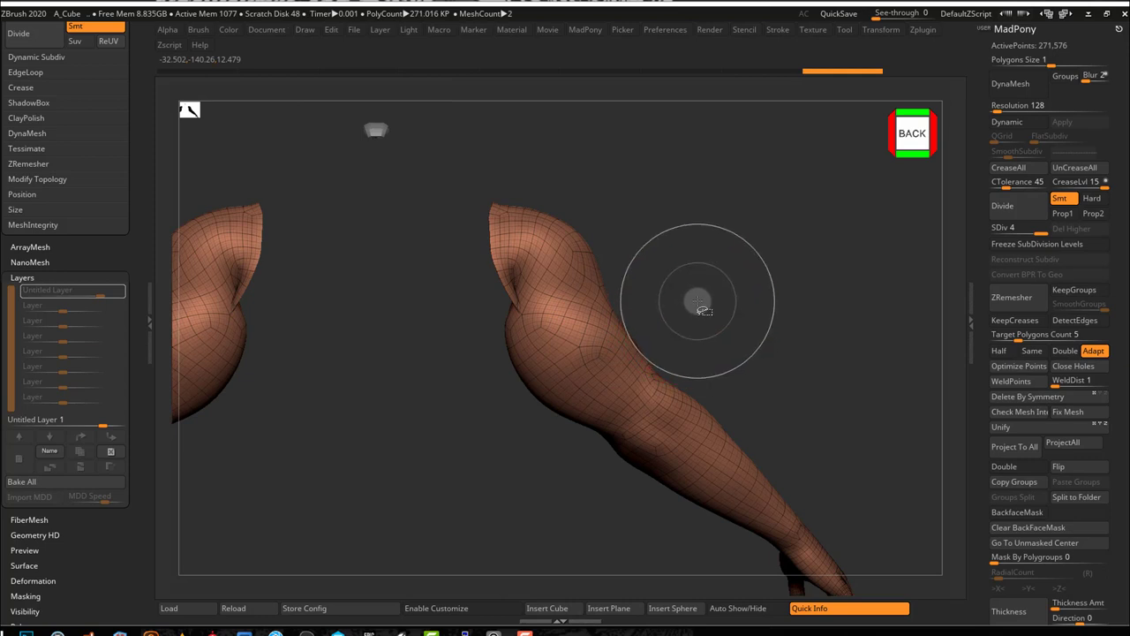
pyautogui.keyDown('ctrl'); pyautogui.keyDown('shift'); pyautogui.moveTo(707, 316); pyautogui.dragTo(703, 318); pyautogui.keyUp('shift'); pyautogui.keyUp('ctrl')
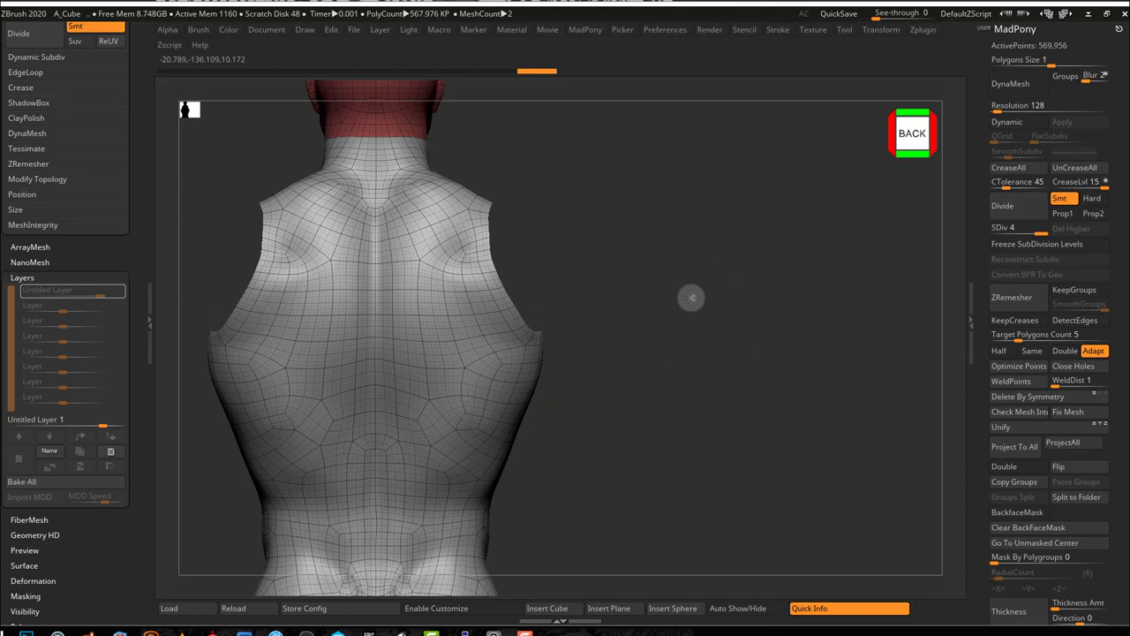
pyautogui.keyDown('ctrl'); pyautogui.keyDown('shift'); pyautogui.click(691, 297); pyautogui.keyUp('shift'); pyautogui.keyUp('ctrl')
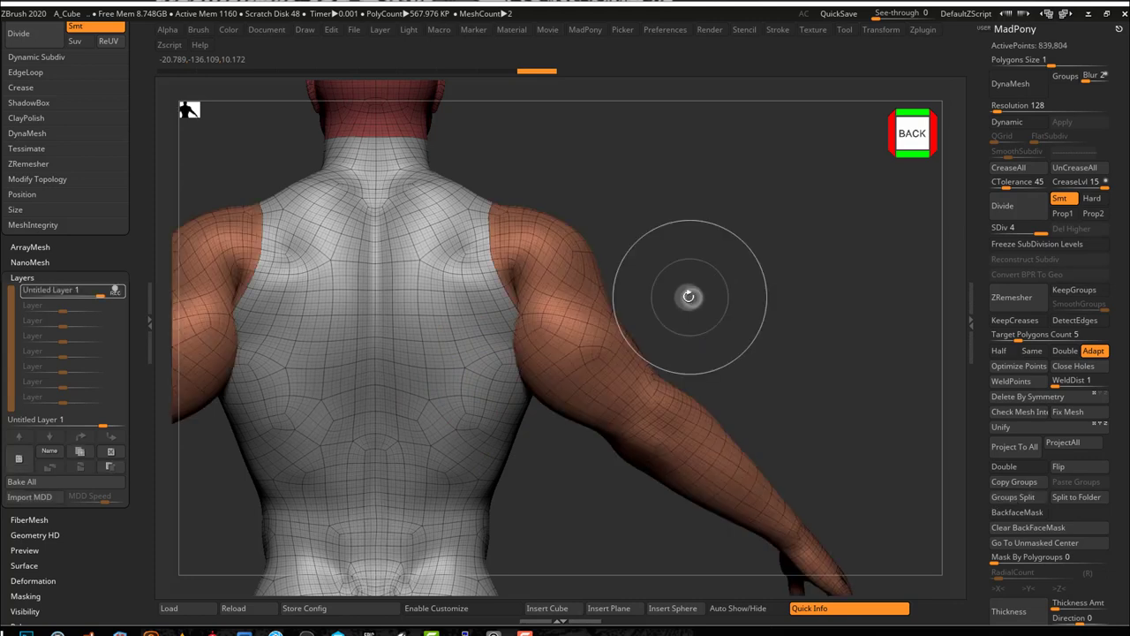
# Step: Set Auto Masking Mask By Polygroups to 100 and sculpt where the right arm meets the back
pyautogui.click(200, 30)
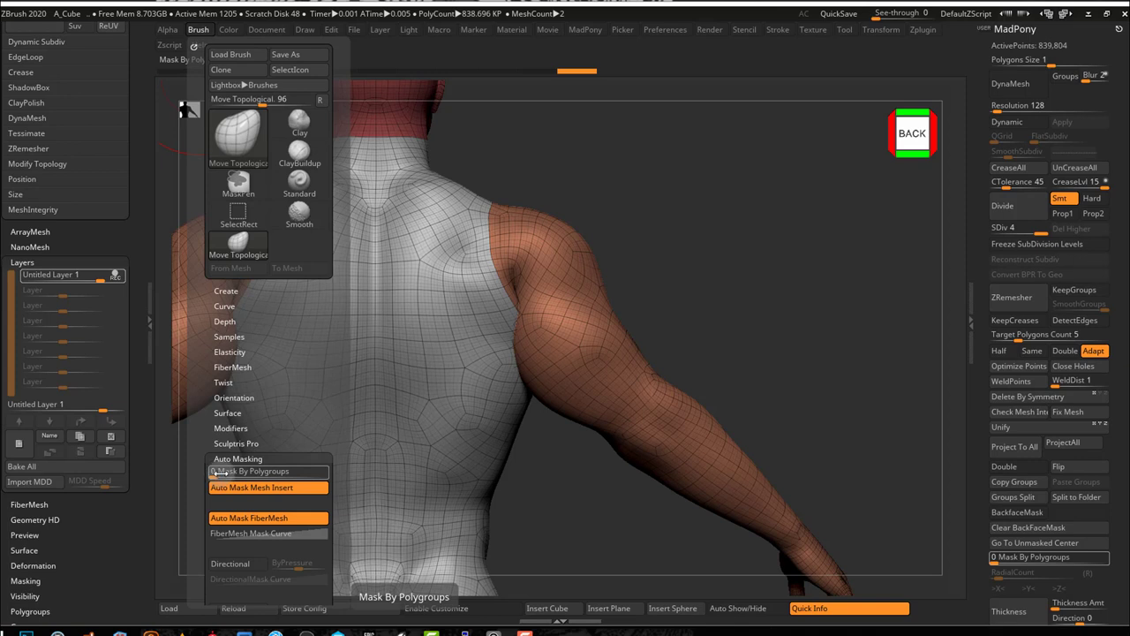
pyautogui.moveTo(218, 473); pyautogui.dragTo(326, 474)
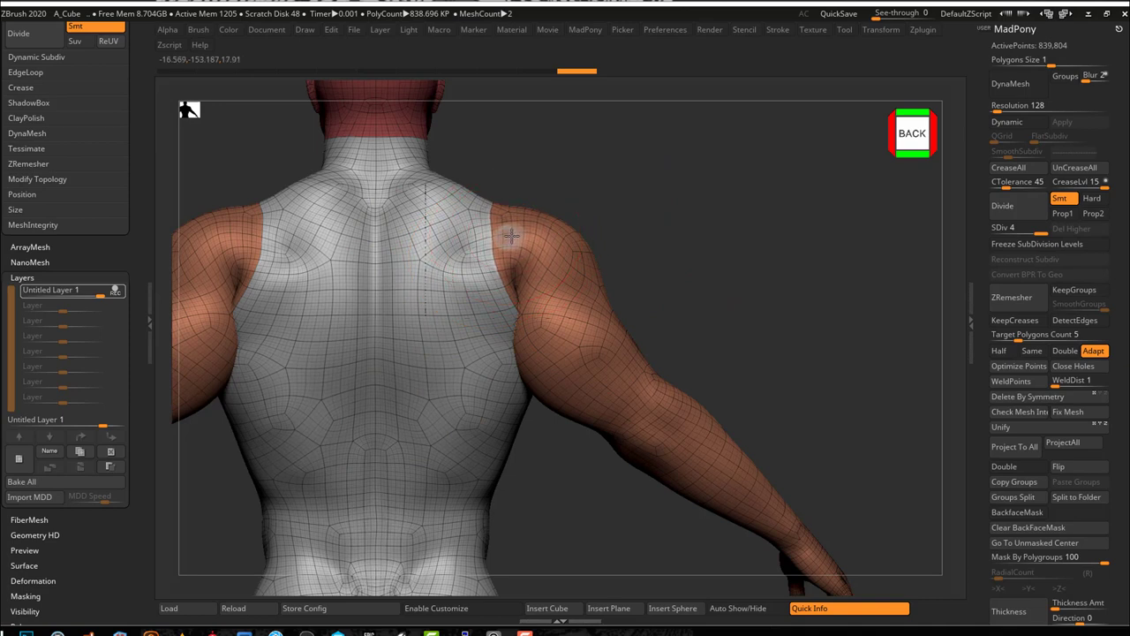
pyautogui.moveTo(511, 235)
pyautogui.mouseDown()
pyautogui.moveTo(535, 189)
pyautogui.moveTo(607, 218)
pyautogui.moveTo(478, 232)
pyautogui.moveTo(554, 230)
pyautogui.moveTo(507, 244)
pyautogui.moveTo(537, 229)
pyautogui.moveTo(515, 232)
pyautogui.moveTo(556, 240)
pyautogui.mouseUp()
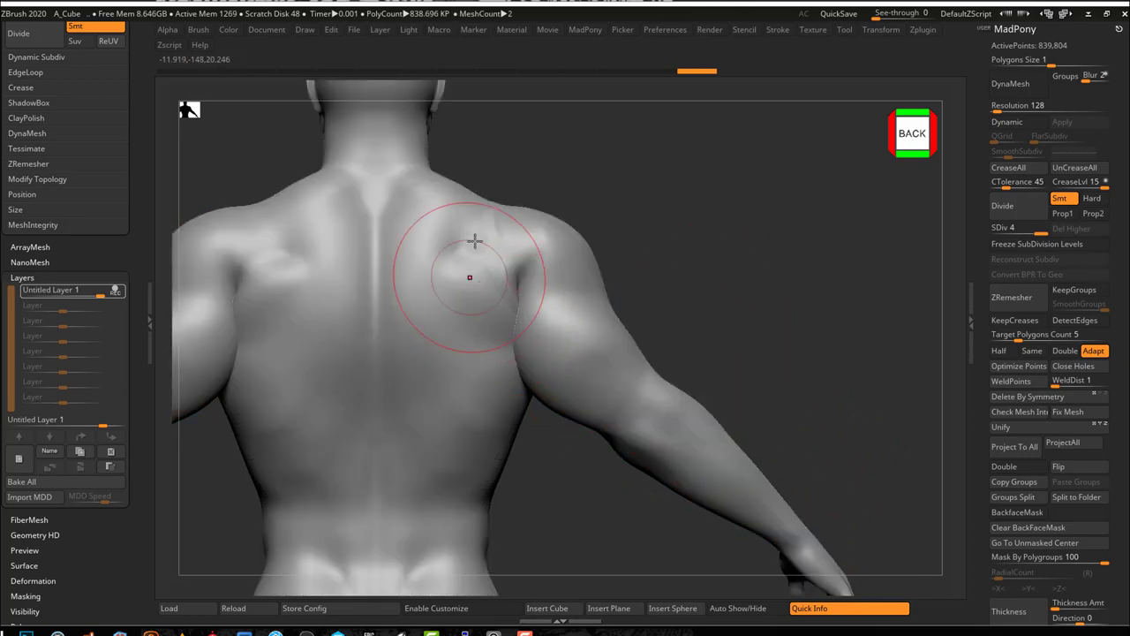
# Step: Hide the polygroup colours and smooth the bump on the right shoulder blade
pyautogui.hotkey('shift', 'f')
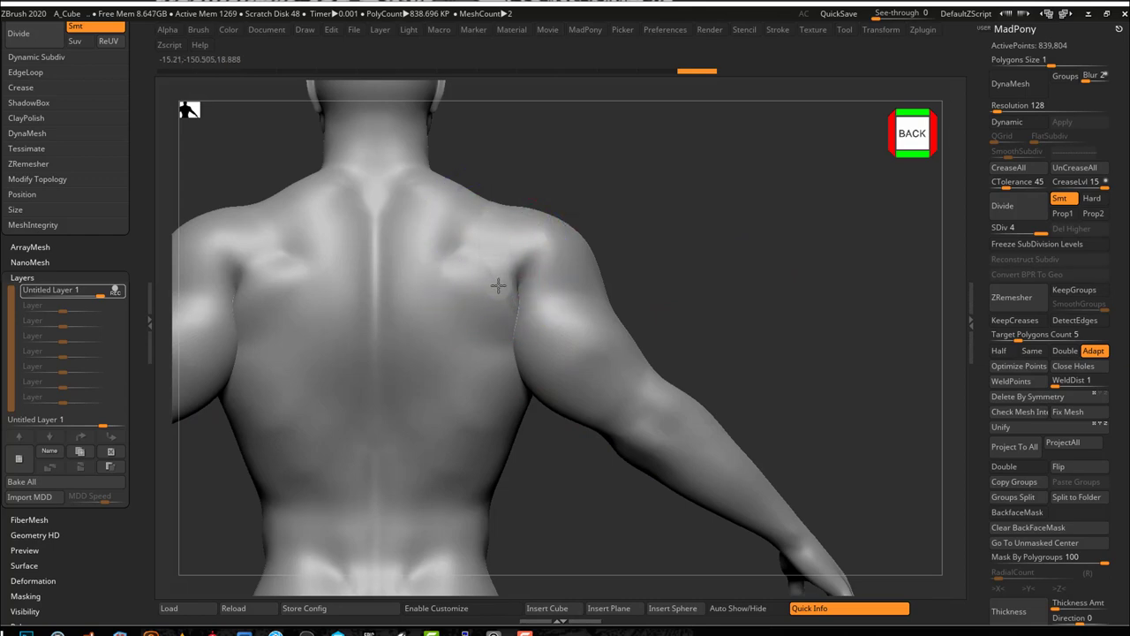
pyautogui.keyDown('shift'); pyautogui.moveTo(489, 261); pyautogui.dragTo(487, 309); pyautogui.keyUp('shift')
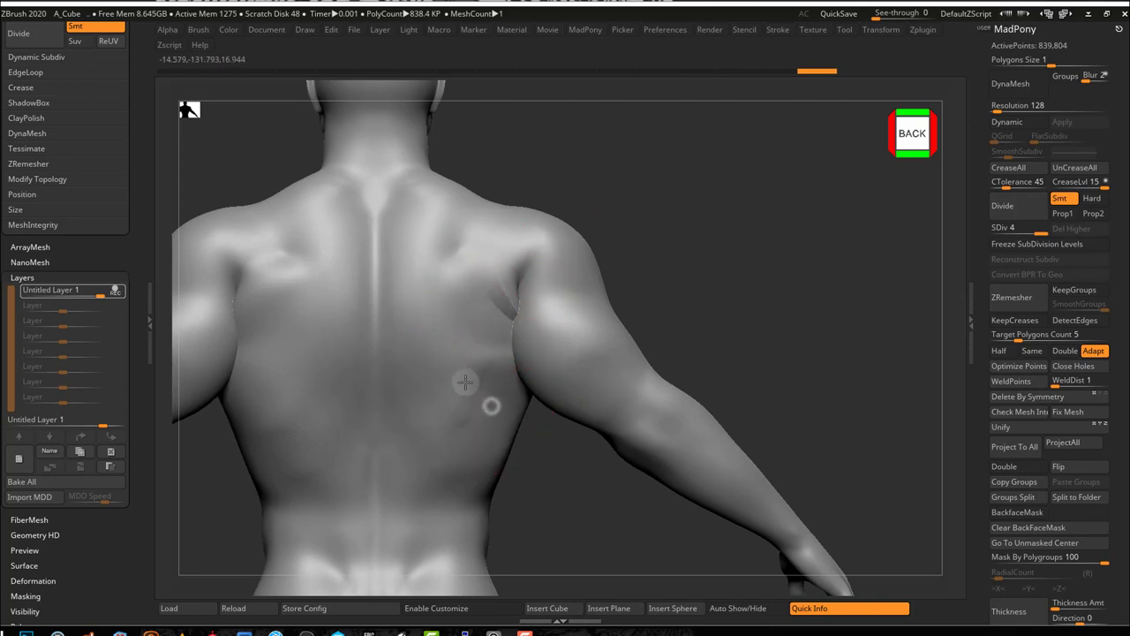
pyautogui.hotkey('ctrl', 'z')
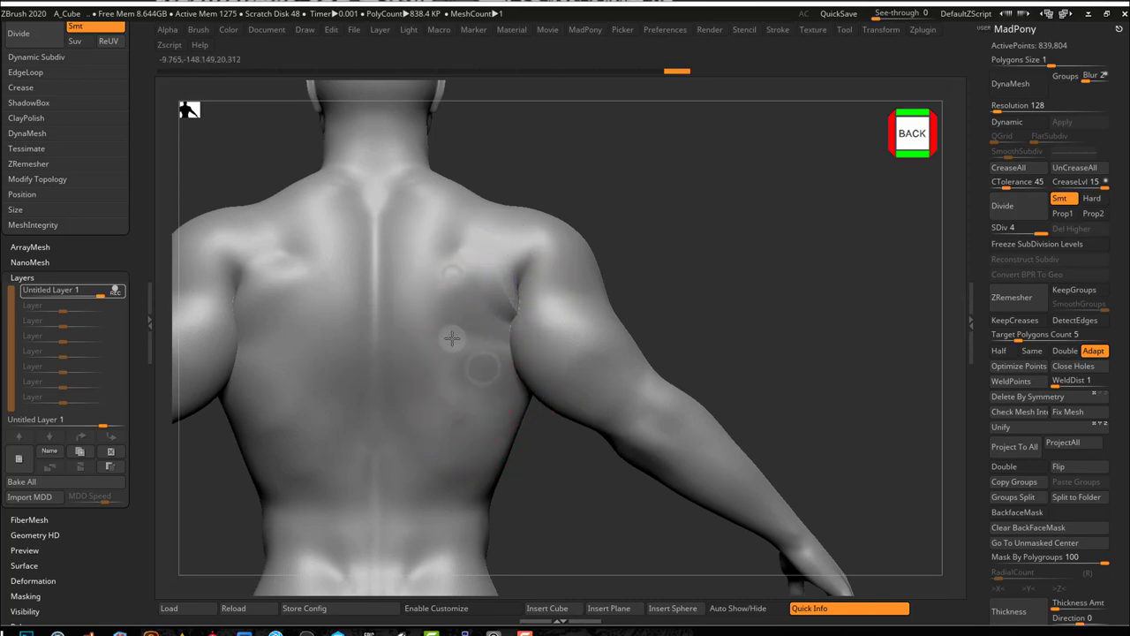
pyautogui.hotkey('ctrl', 'shift', 'z')
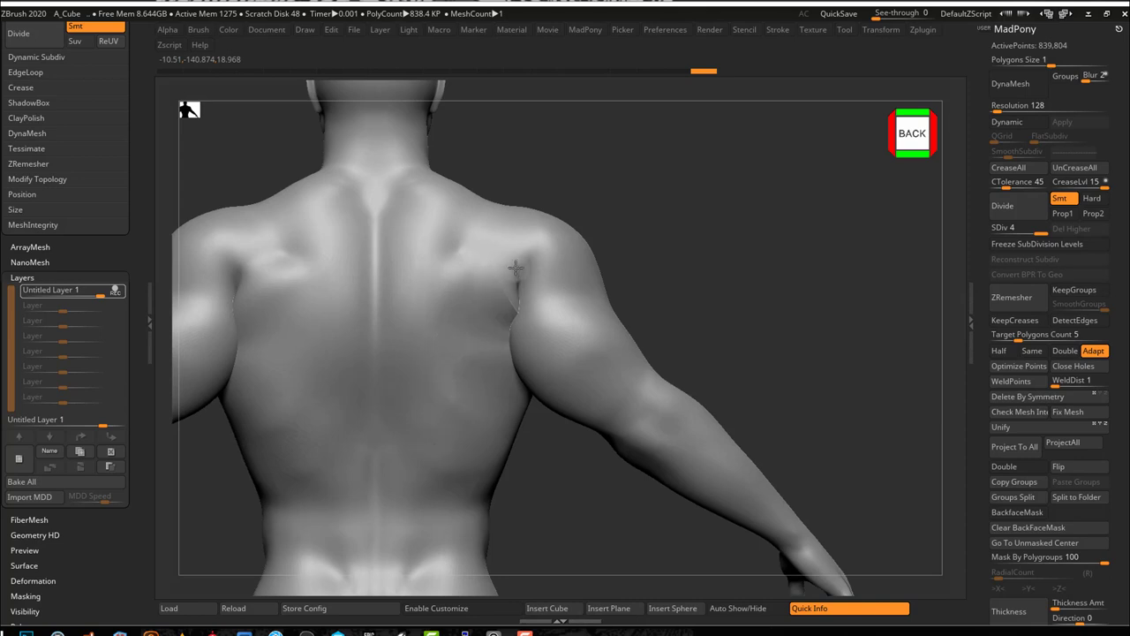
# Step: Sharpen the fold along the right shoulder blade toward the armpit
pyautogui.press('space')
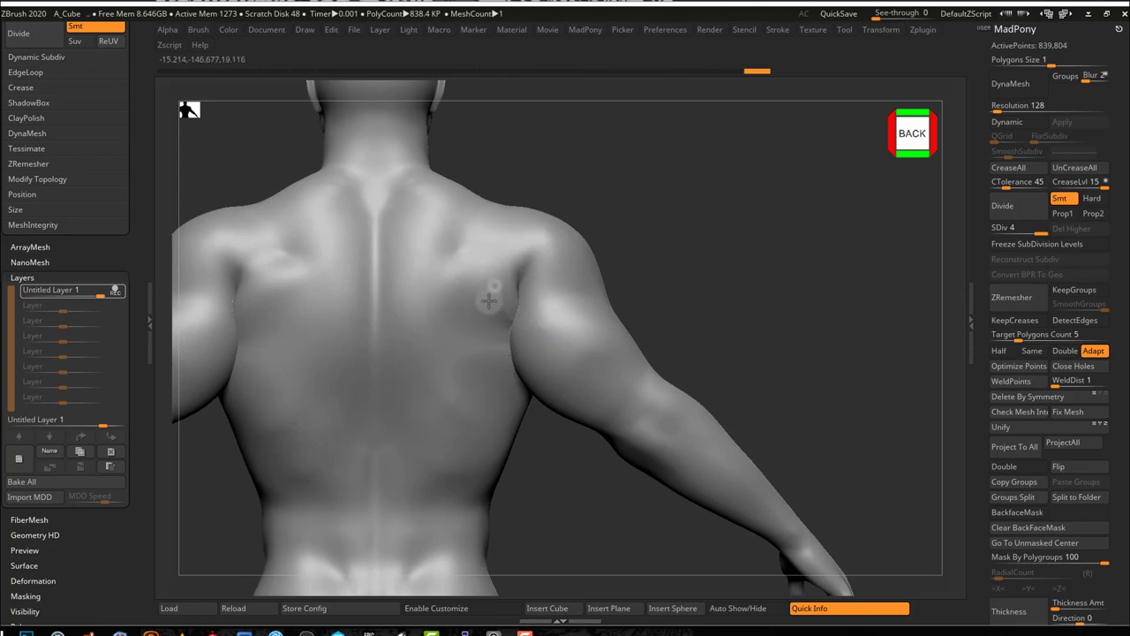
pyautogui.moveTo(724, 246); pyautogui.dragTo(656, 245)
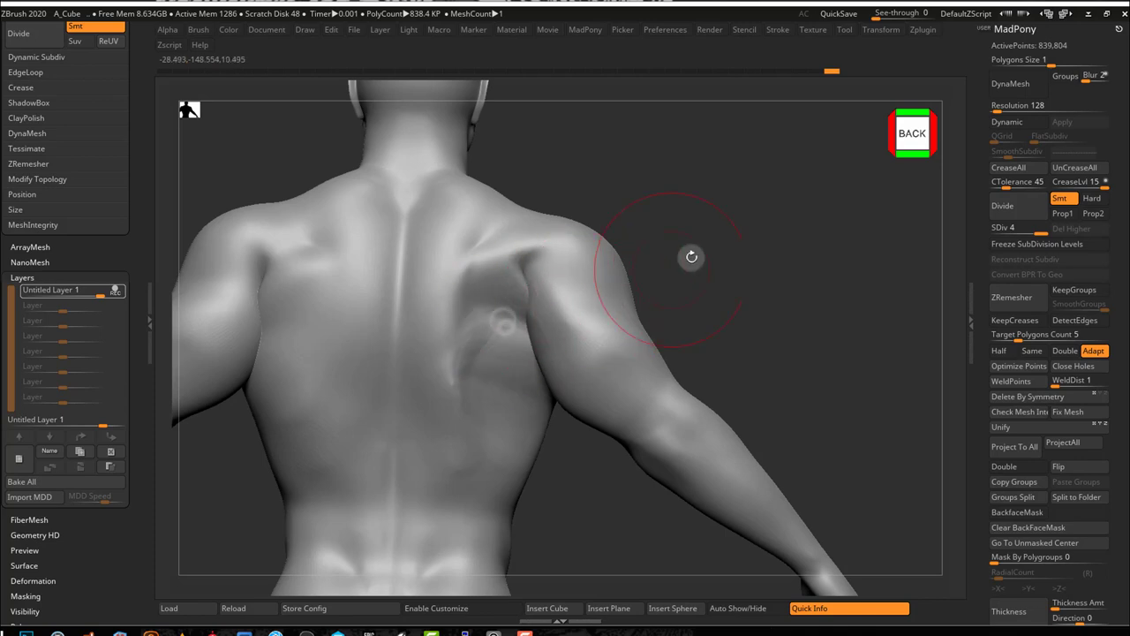
pyautogui.moveTo(686, 255); pyautogui.dragTo(706, 256)
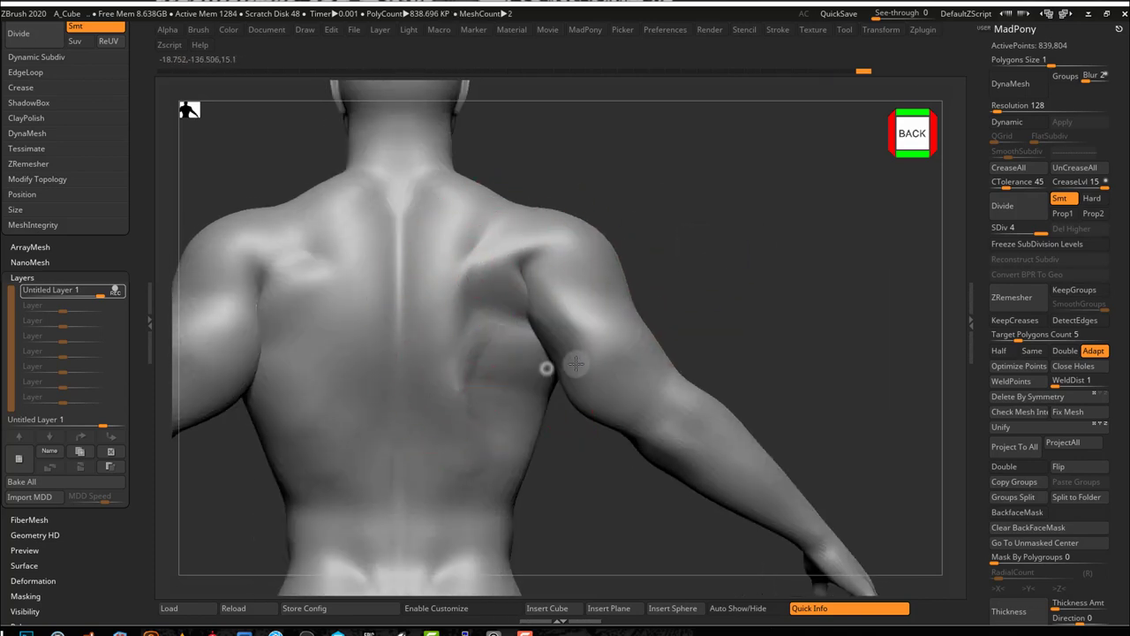
pyautogui.moveTo(519, 313); pyautogui.dragTo(621, 253)
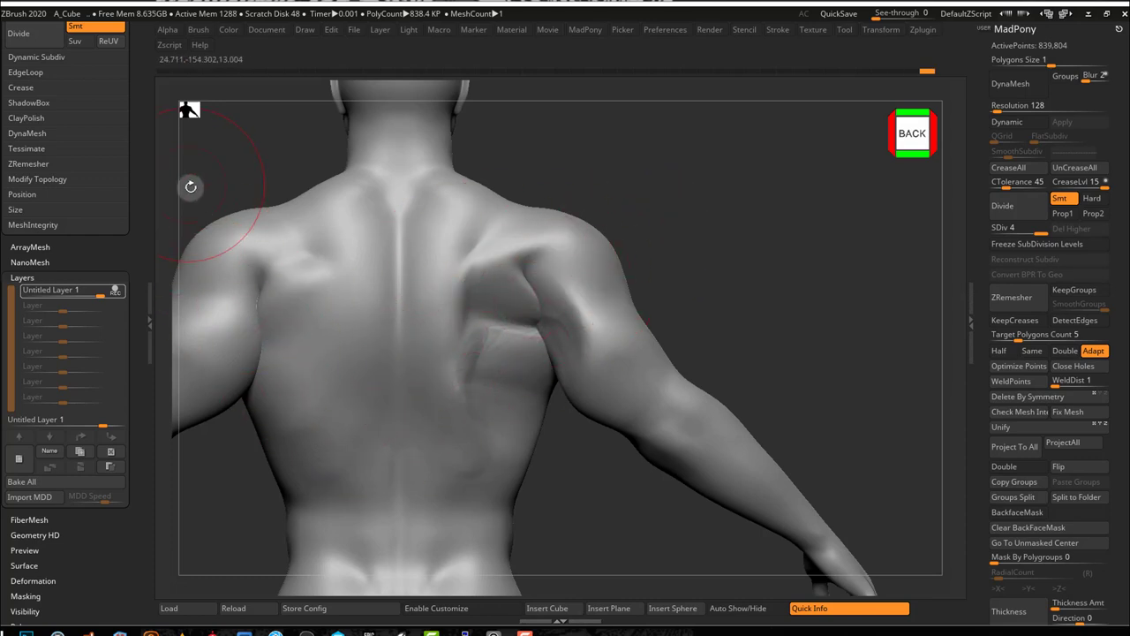
# Step: Bulge the armpit fold, stop the layer's recording, and fade its strength to about 0.13
pyautogui.moveTo(518, 365)
pyautogui.mouseDown()
pyautogui.moveTo(486, 262)
pyautogui.moveTo(548, 395)
pyautogui.moveTo(512, 327)
pyautogui.moveTo(575, 328)
pyautogui.moveTo(550, 347)
pyautogui.mouseUp()
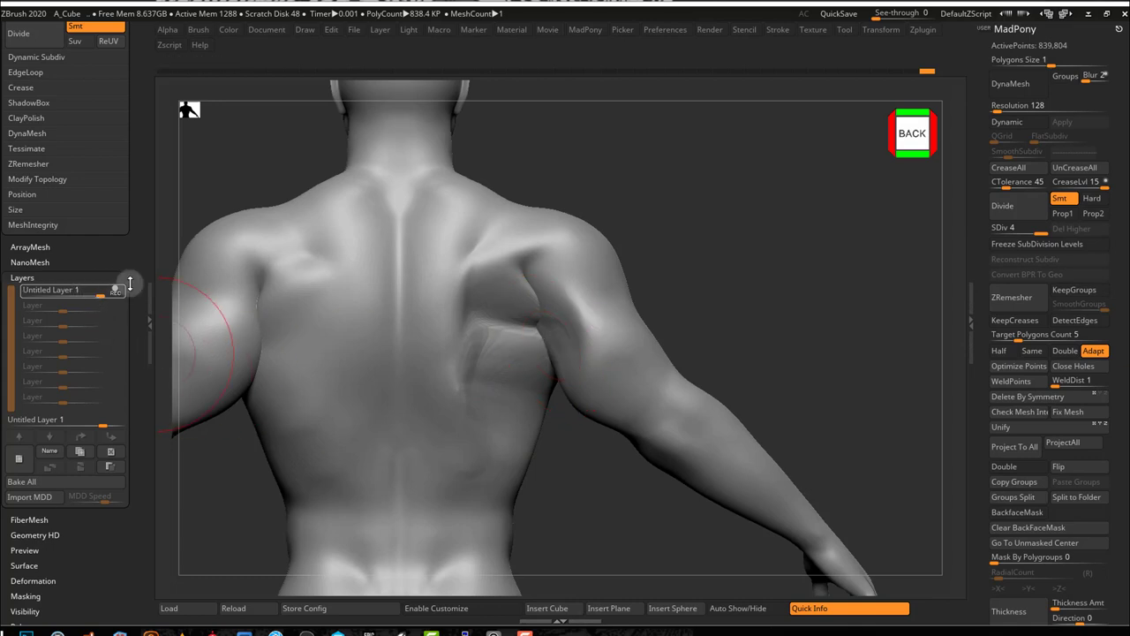
pyautogui.moveTo(122, 296)
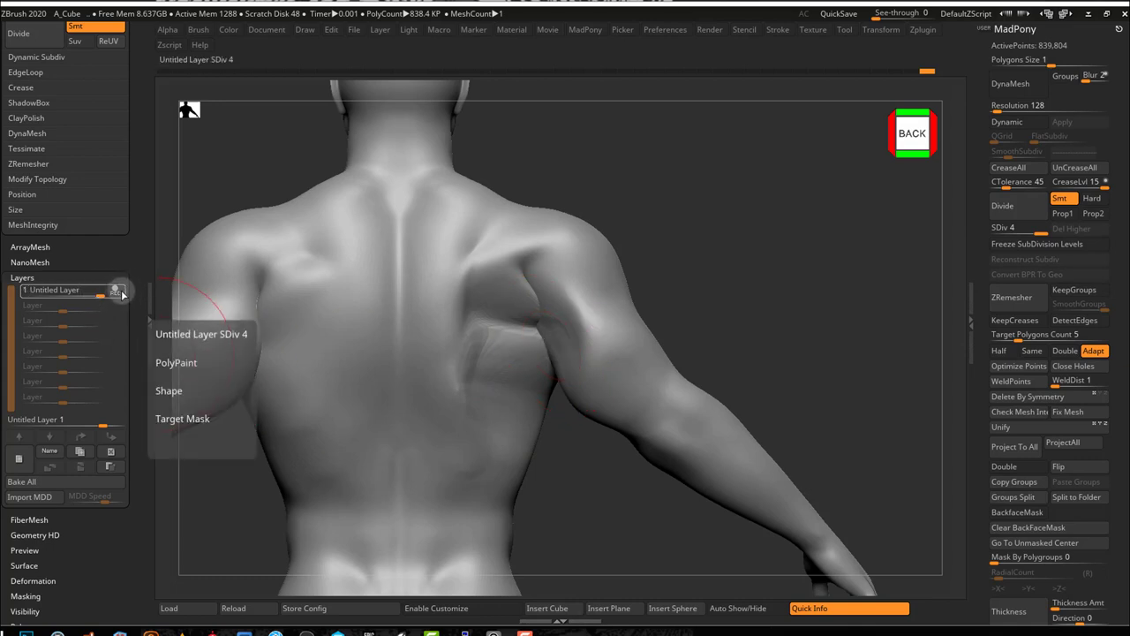
pyautogui.click(117, 291)
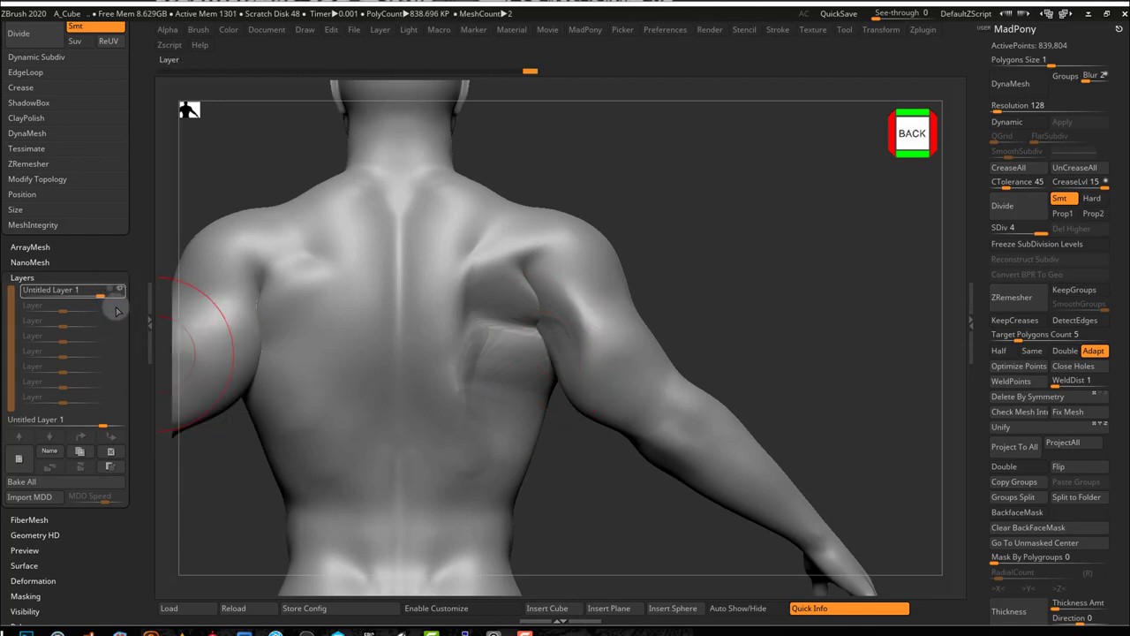
pyautogui.moveTo(103, 295); pyautogui.dragTo(60, 295)
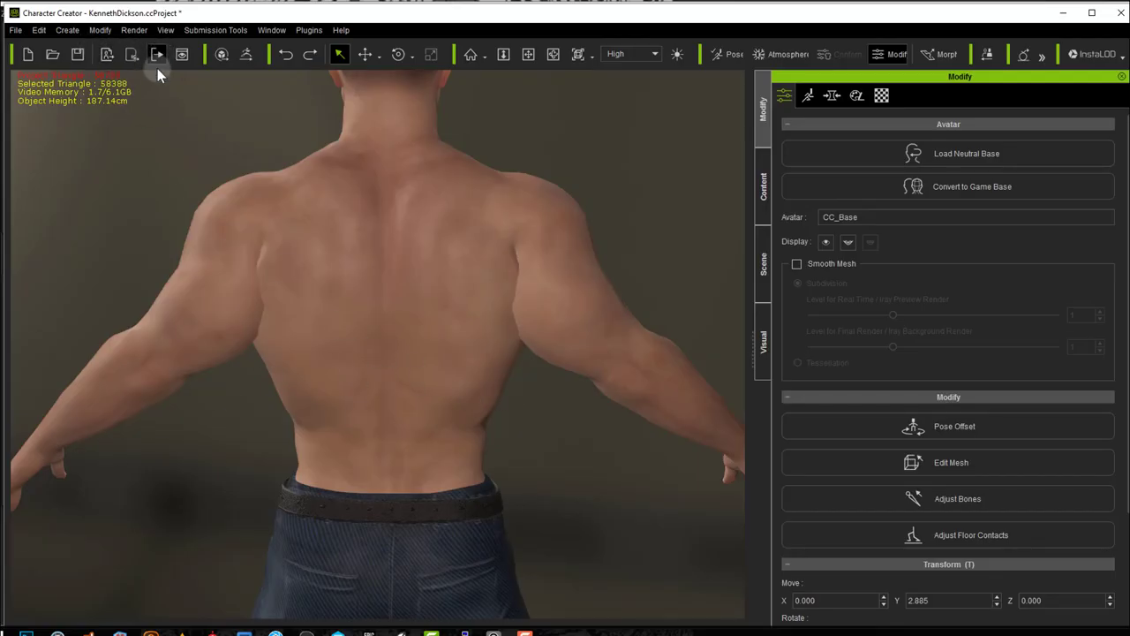
# Step: In GoZ Setting, uncheck Use Current Pose and keep CC_Base's action as Create after trying Relink
pyautogui.click(247, 55)
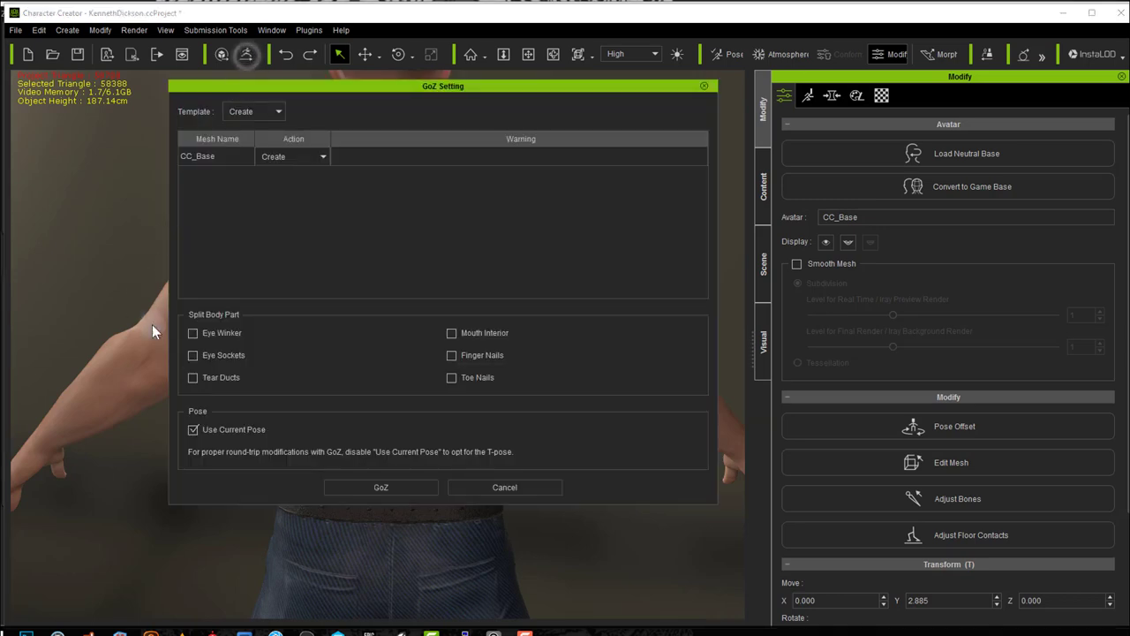
pyautogui.click(232, 430)
pyautogui.click(300, 156)
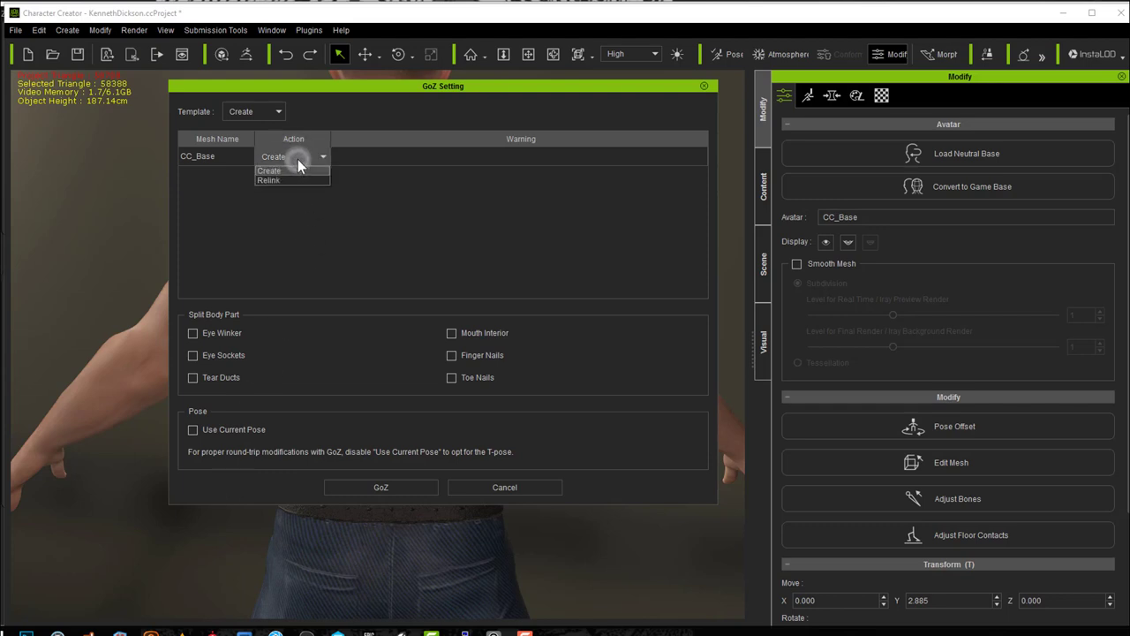
pyautogui.click(280, 180)
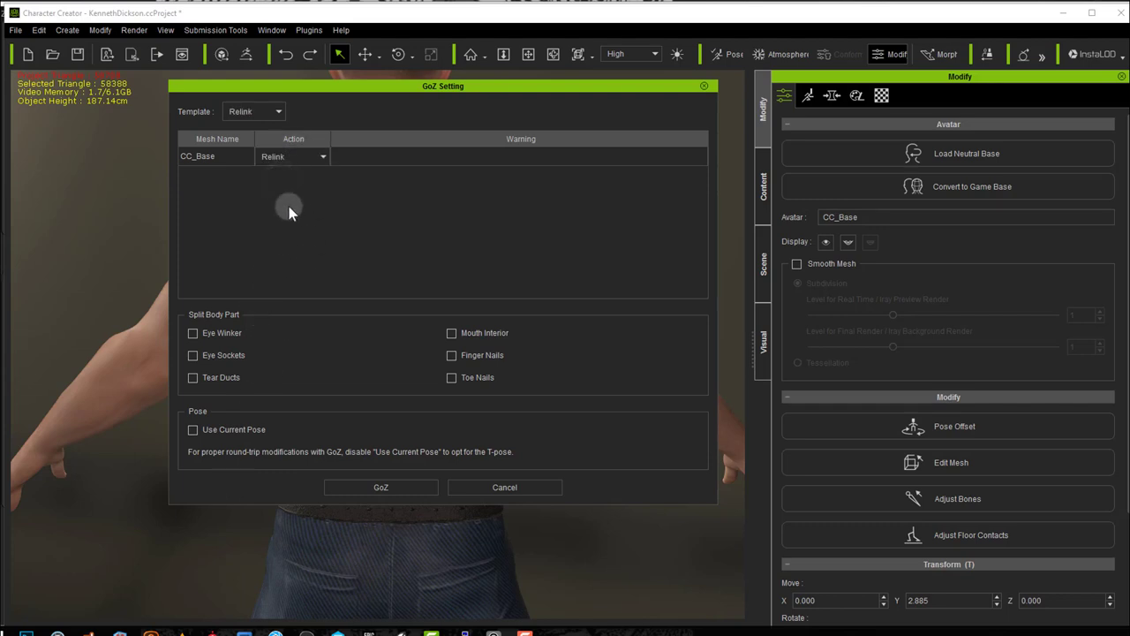
pyautogui.click(293, 157)
pyautogui.click(295, 170)
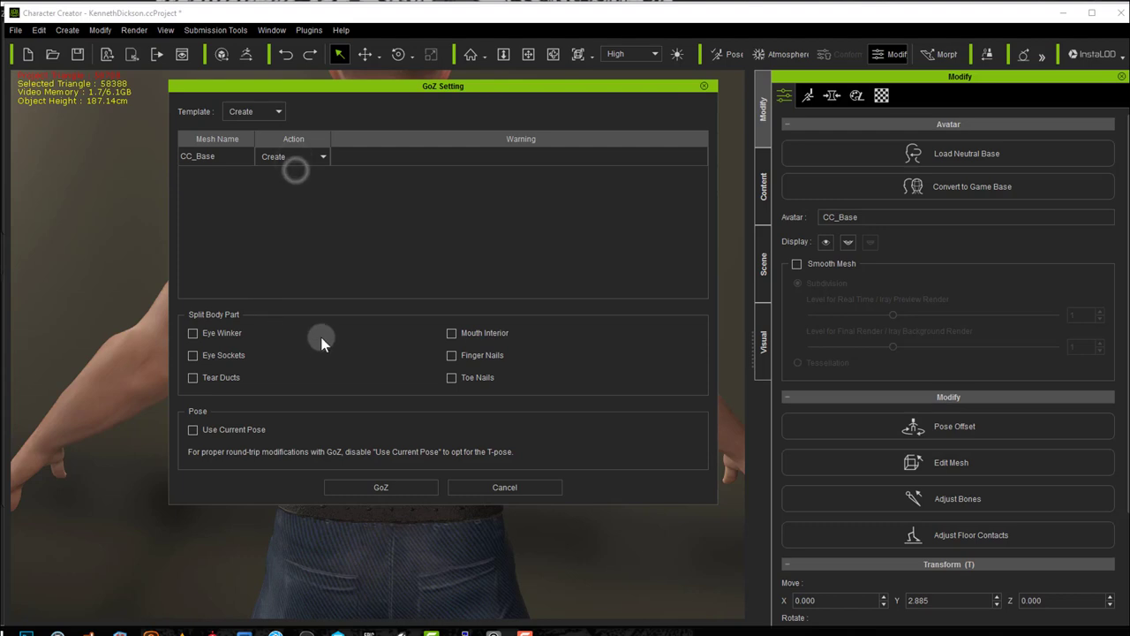
pyautogui.click(303, 156)
# Step: Send the T-posed body to ZBrush and compare it with the sculpted body, ending on CC_Base_Body(21)
pyautogui.click(393, 490)
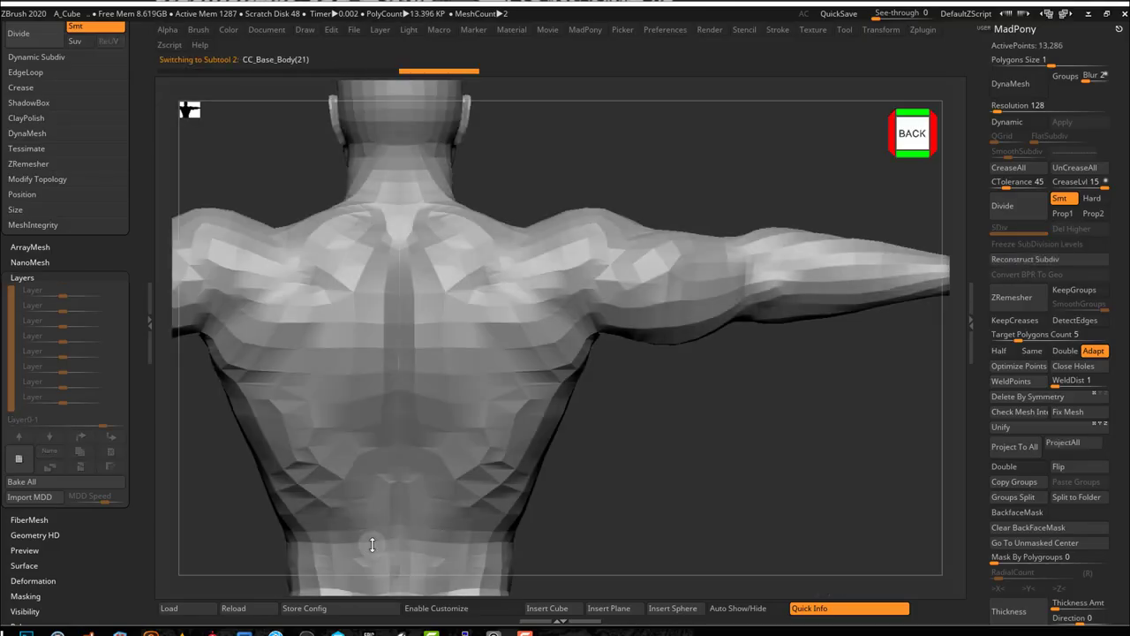
pyautogui.moveTo(141, 199); pyautogui.dragTo(137, 374)
pyautogui.click(31, 162)
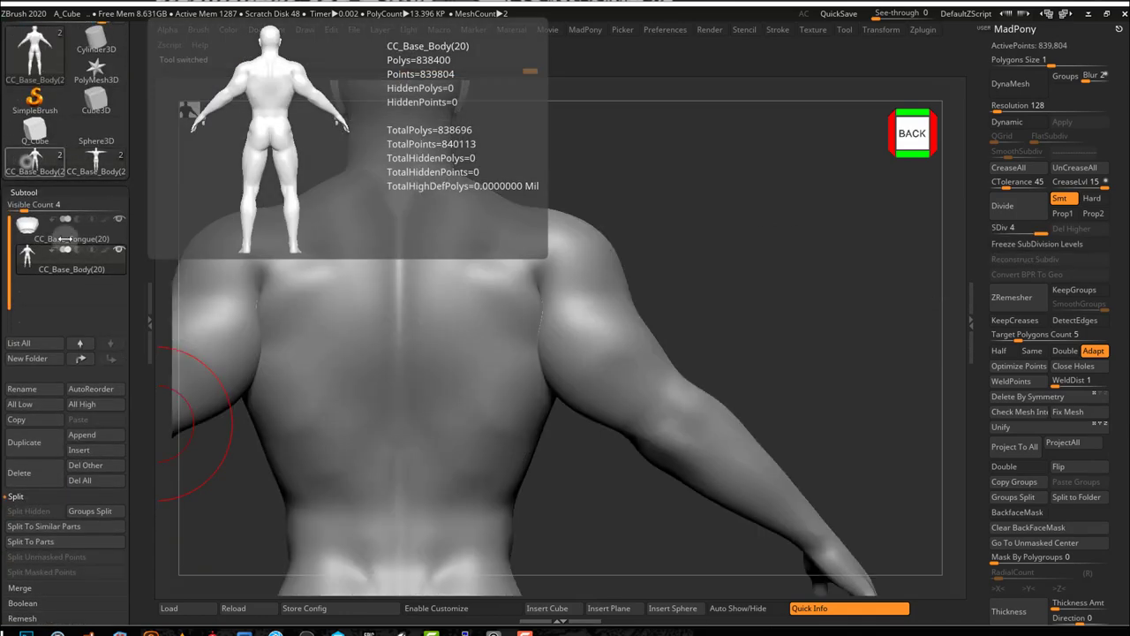
pyautogui.click(94, 160)
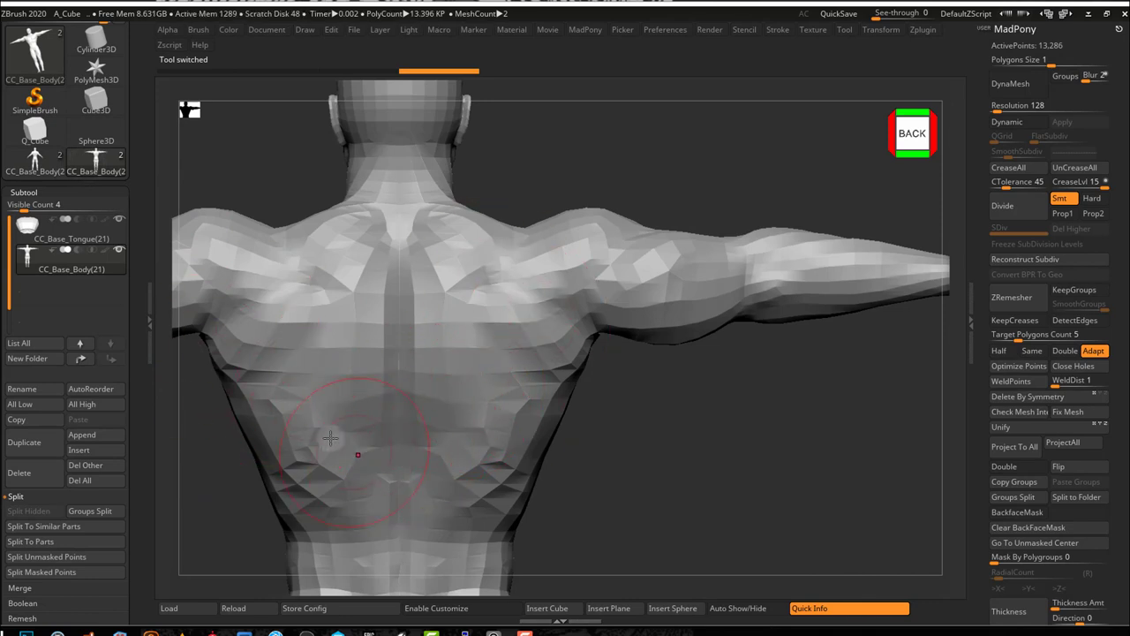
pyautogui.click(35, 165)
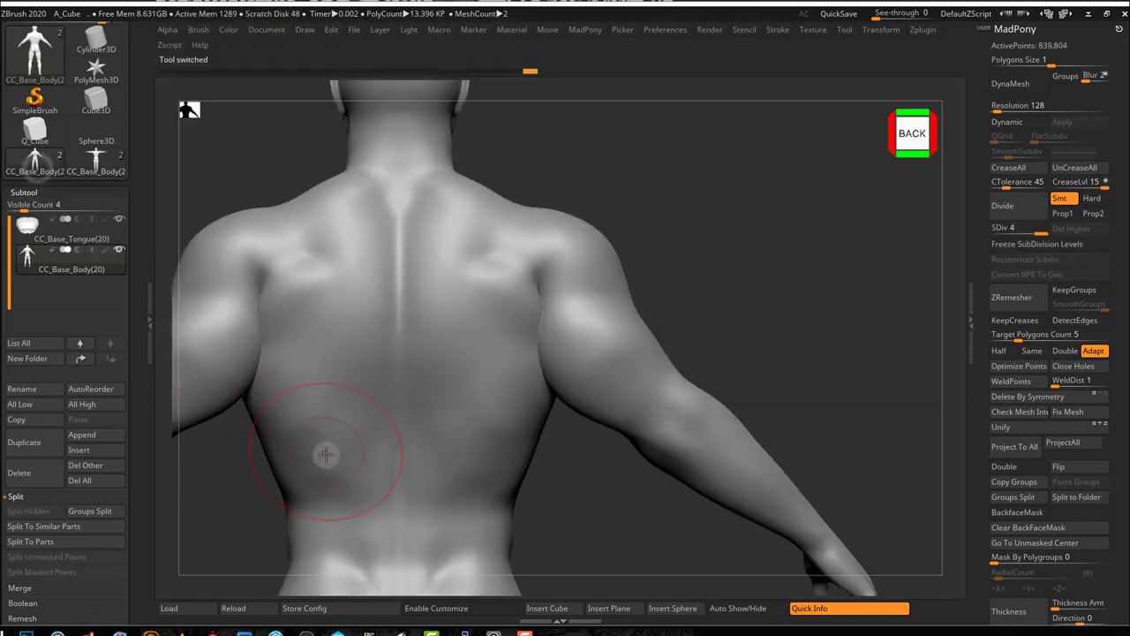
pyautogui.click(96, 164)
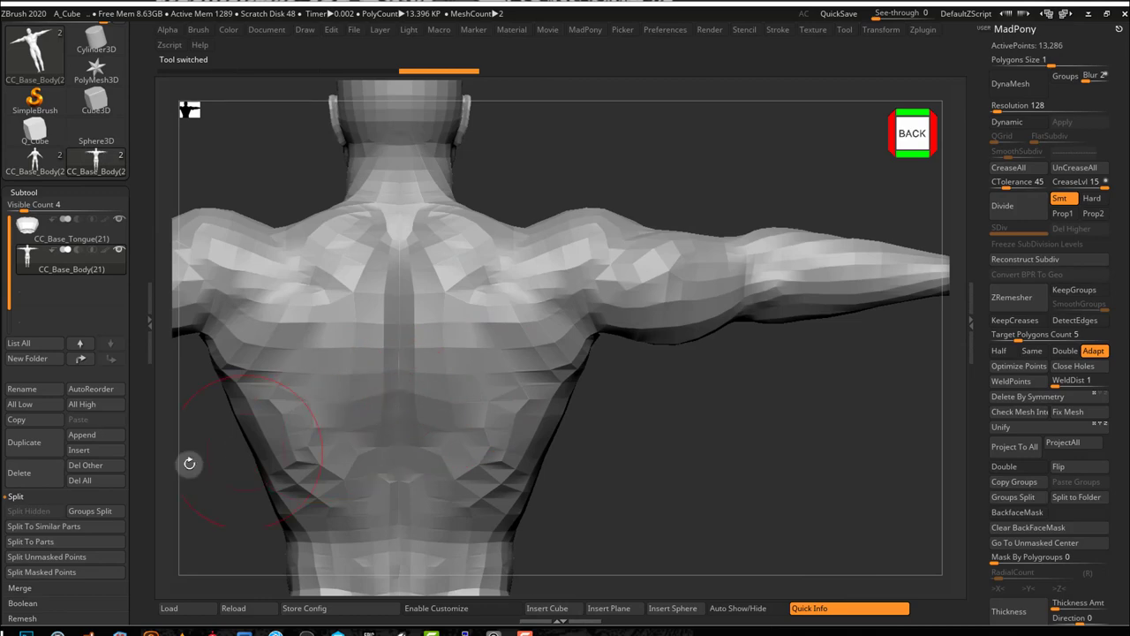
pyautogui.scroll(-1, 133, 332)
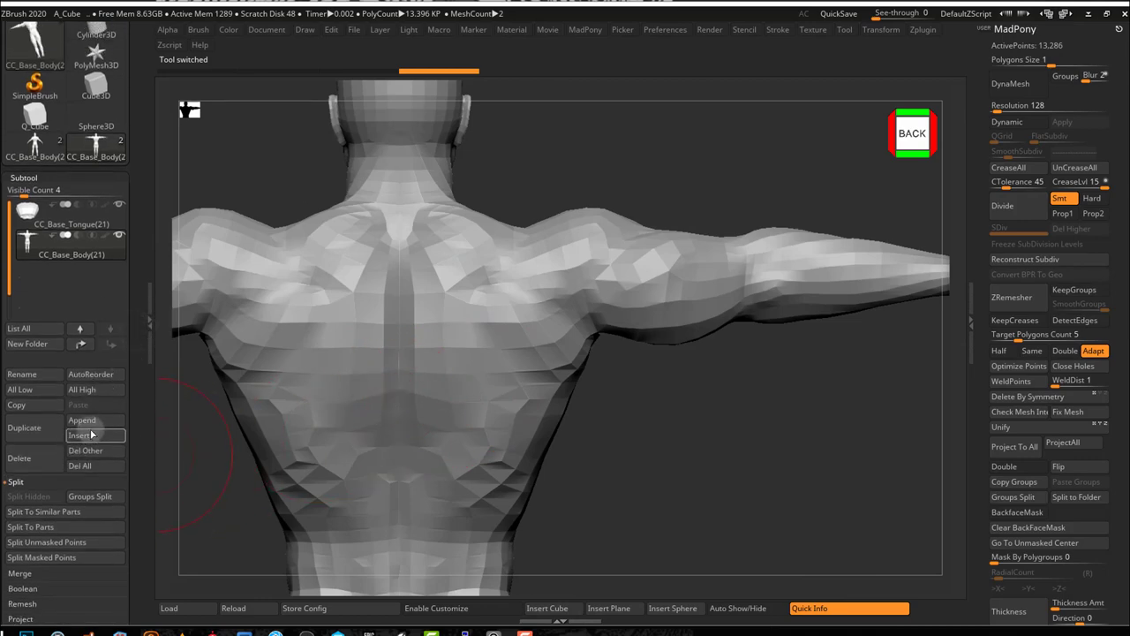
# Step: Insert the sculpted body as a subtool and delete the low-poly CC_Base_Body(21) subtool
pyautogui.click(81, 435)
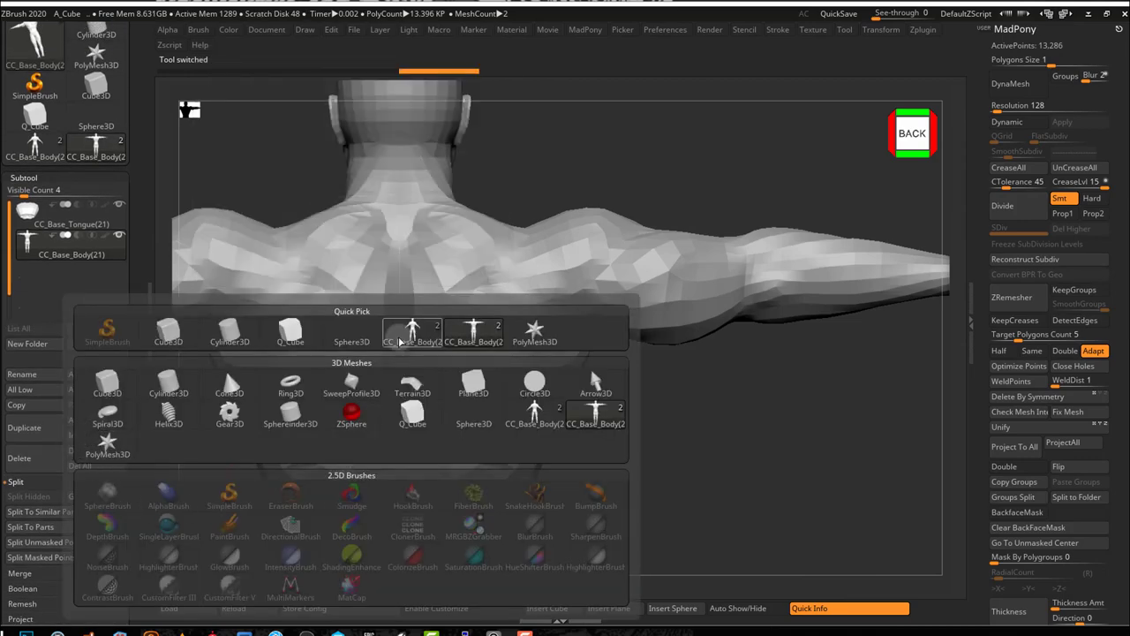
pyautogui.click(426, 340)
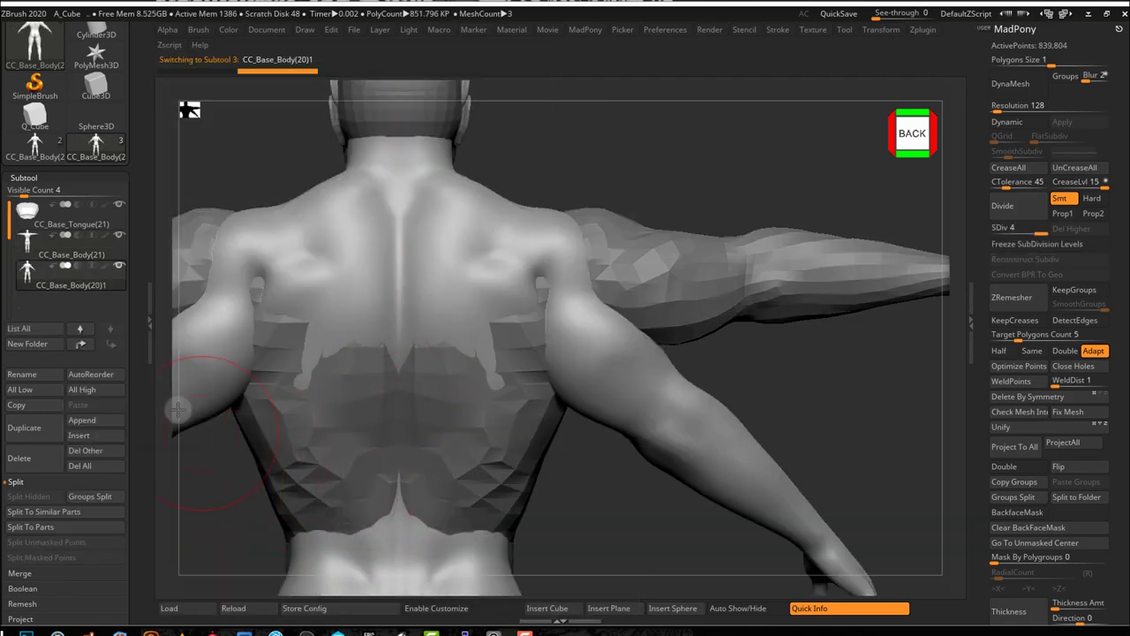
pyautogui.scroll(1, 139, 177)
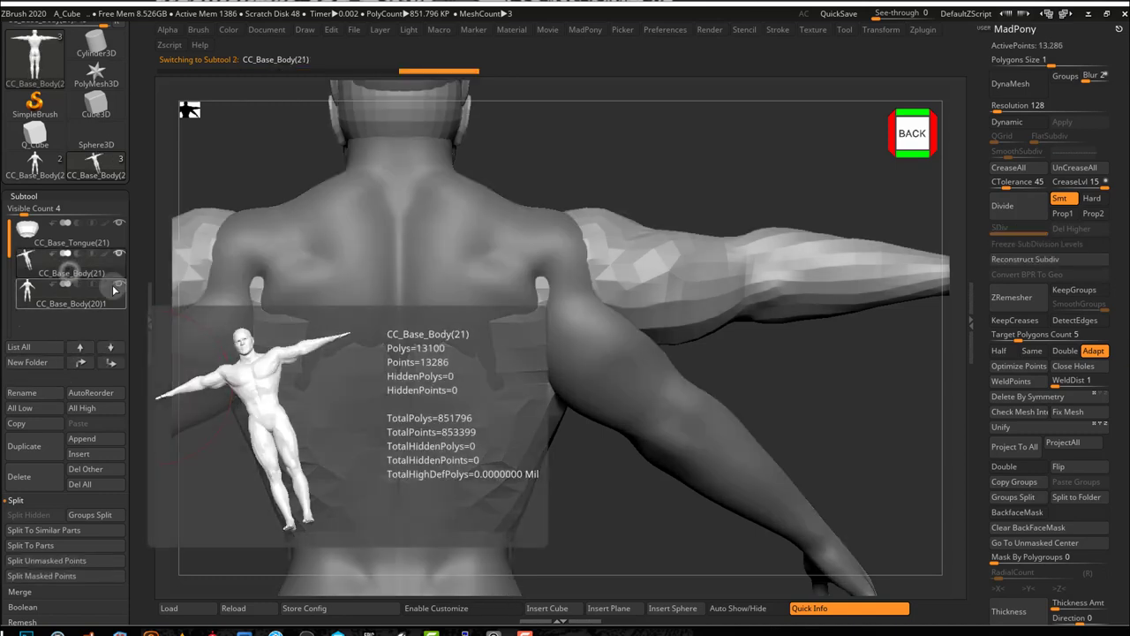
pyautogui.click(71, 277)
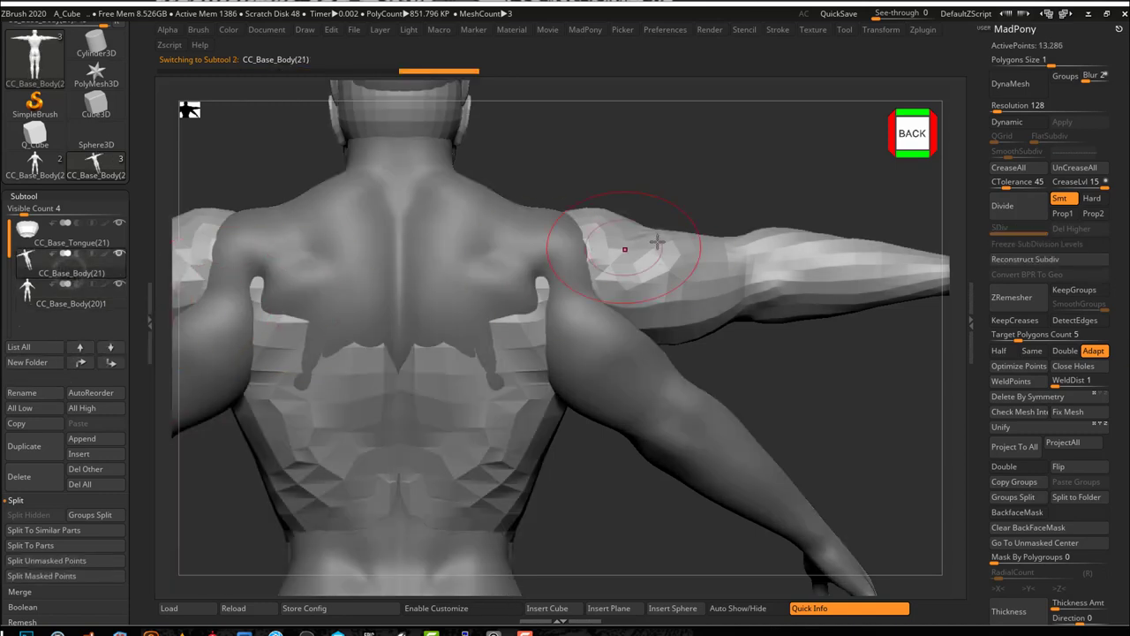
pyautogui.click(25, 392)
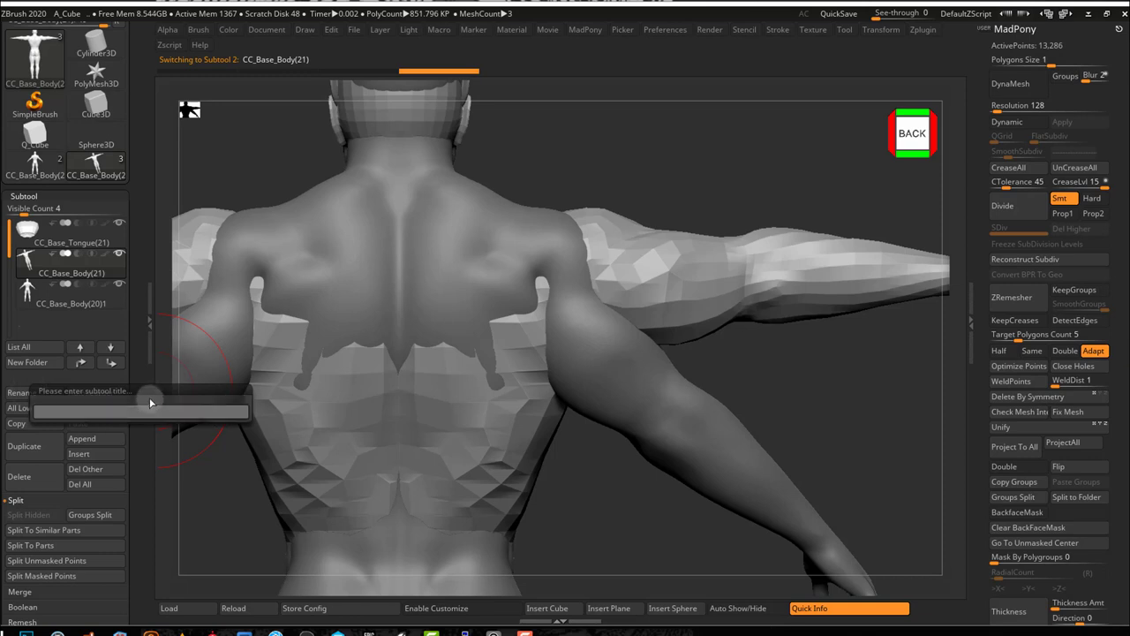
pyautogui.press('Escape')
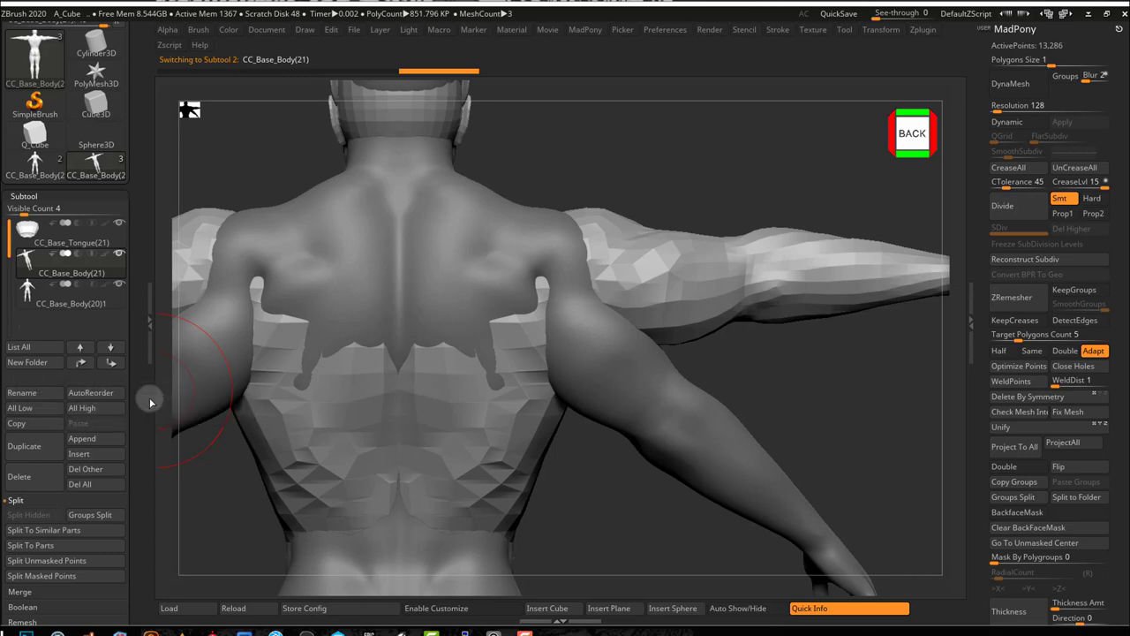
pyautogui.click(19, 477)
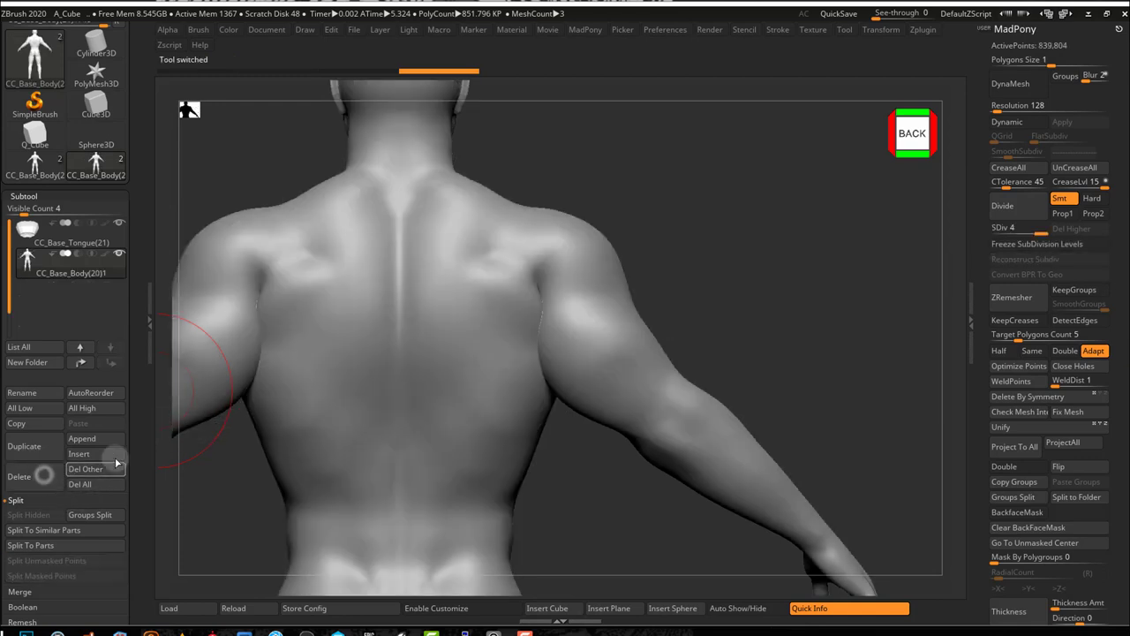
# Step: Rename the inserted sculpted subtool to CC_Base_Body(21)
pyautogui.click(42, 394)
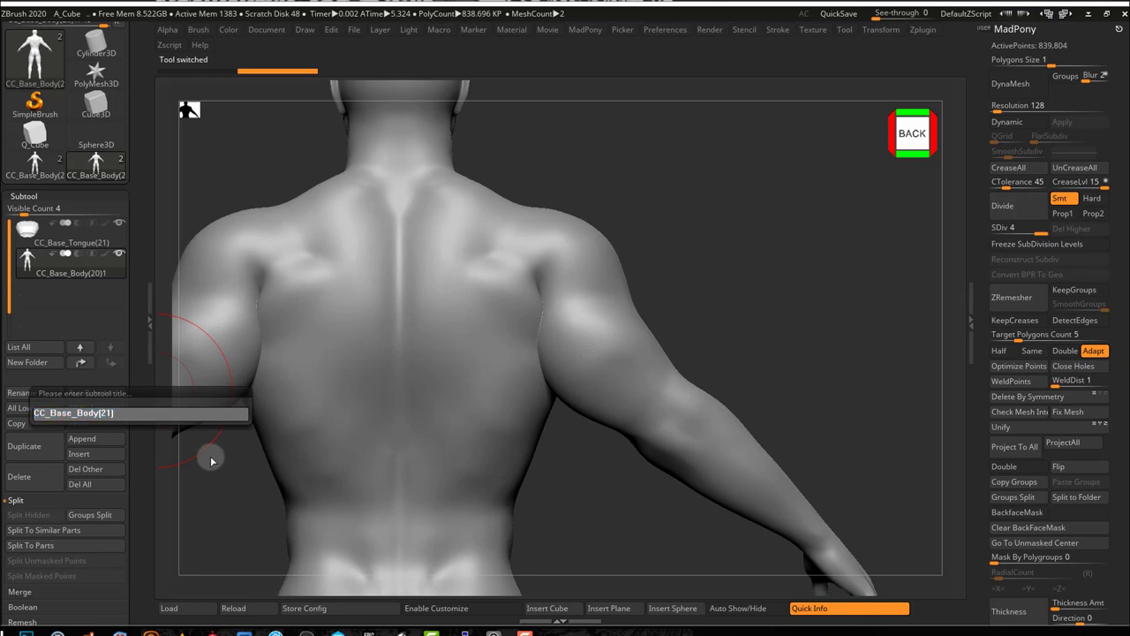
pyautogui.write('CC_Base_Body(21)')
pyautogui.press('Return')
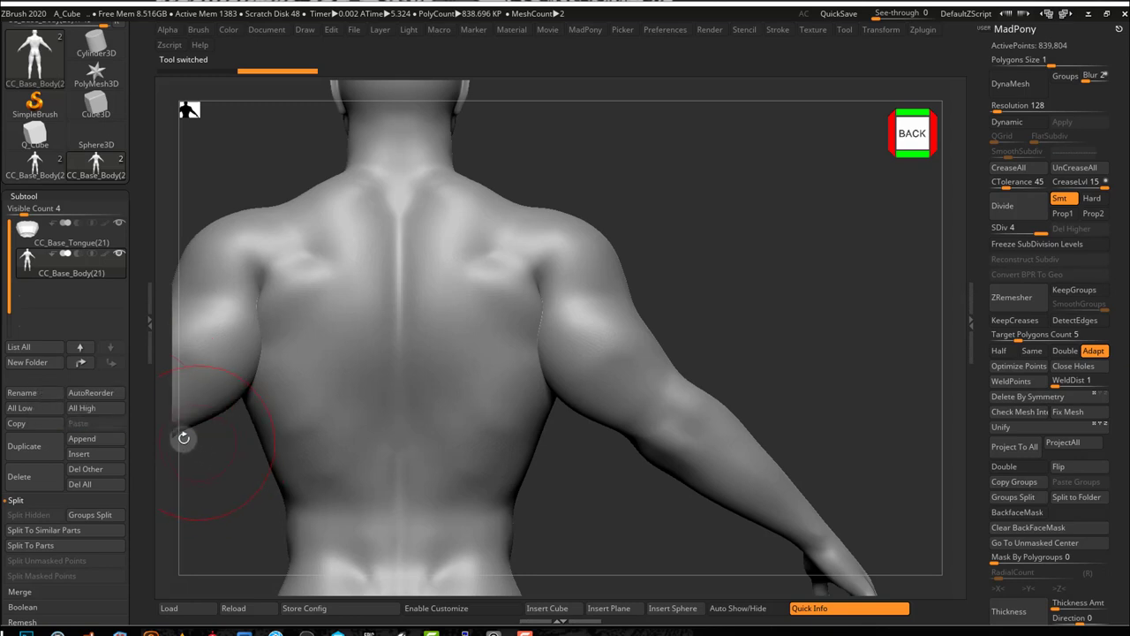
pyautogui.scroll(-5, 137, 317)
pyautogui.scroll(1, 137, 317)
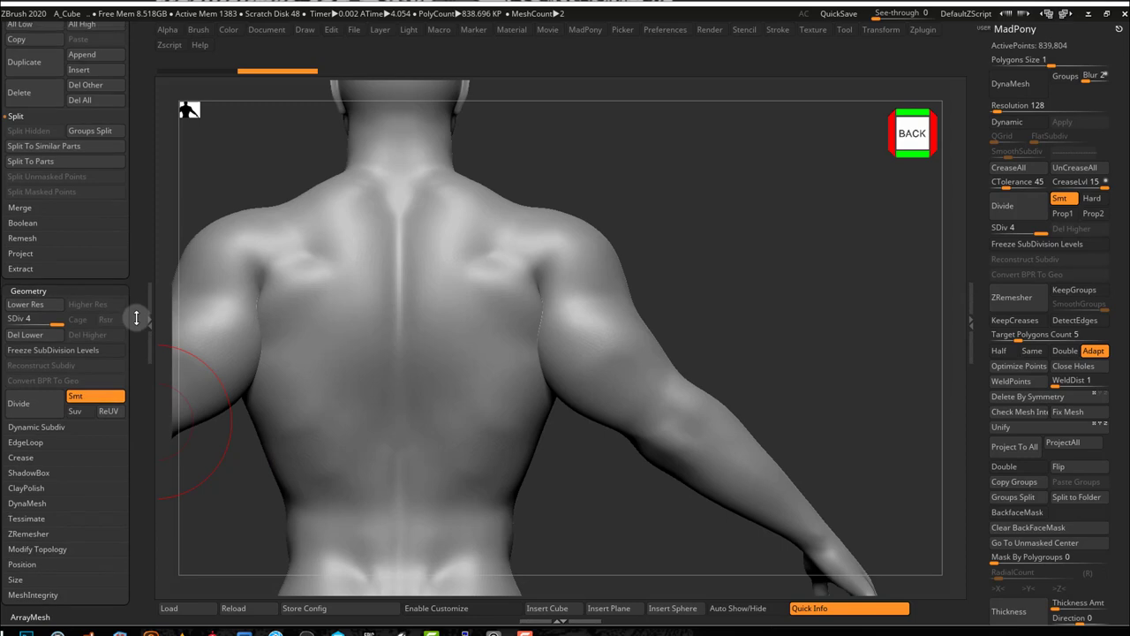
pyautogui.scroll(-5, 134, 472)
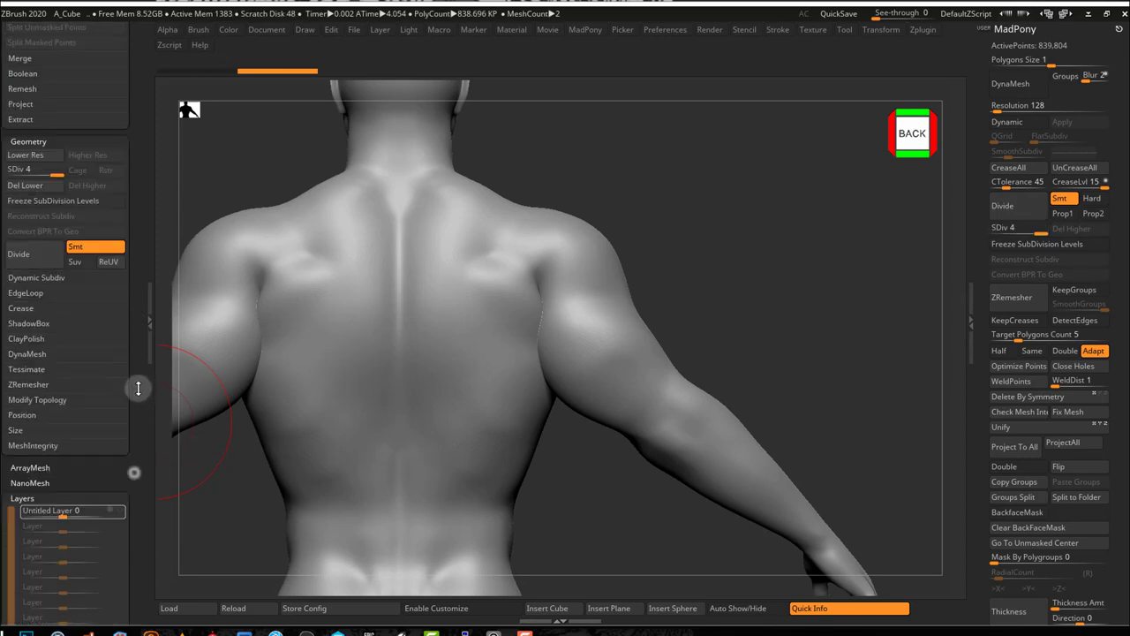
pyautogui.scroll(1, 69, 457)
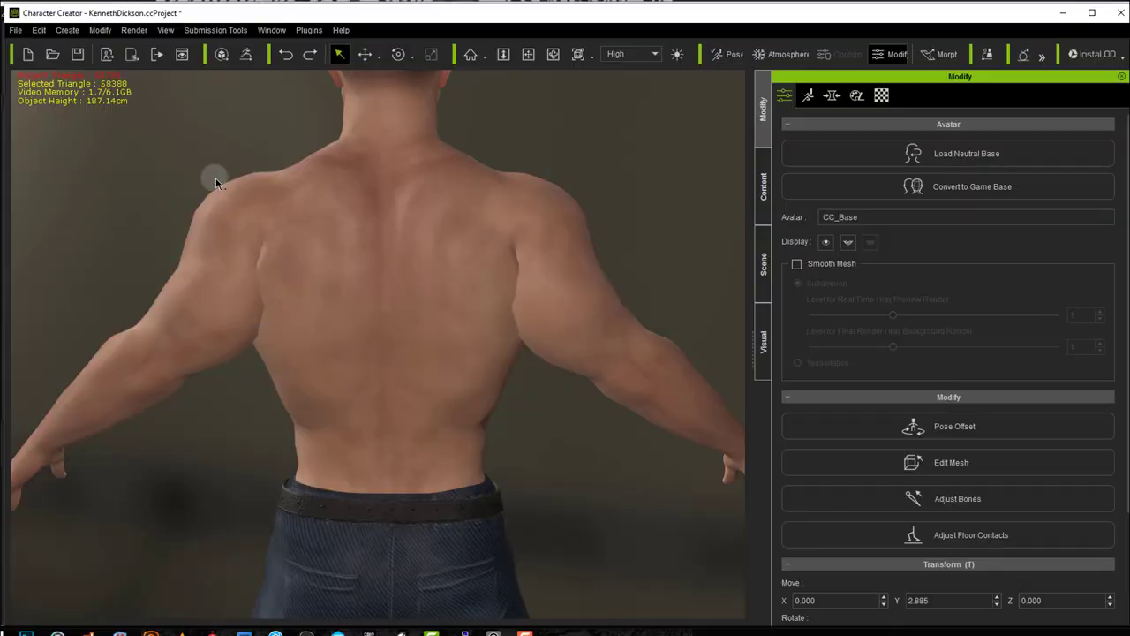
# Step: Resend the body from Character Creator to ZBrush with CC_Base's GoZ action set to Relink
pyautogui.click(247, 54)
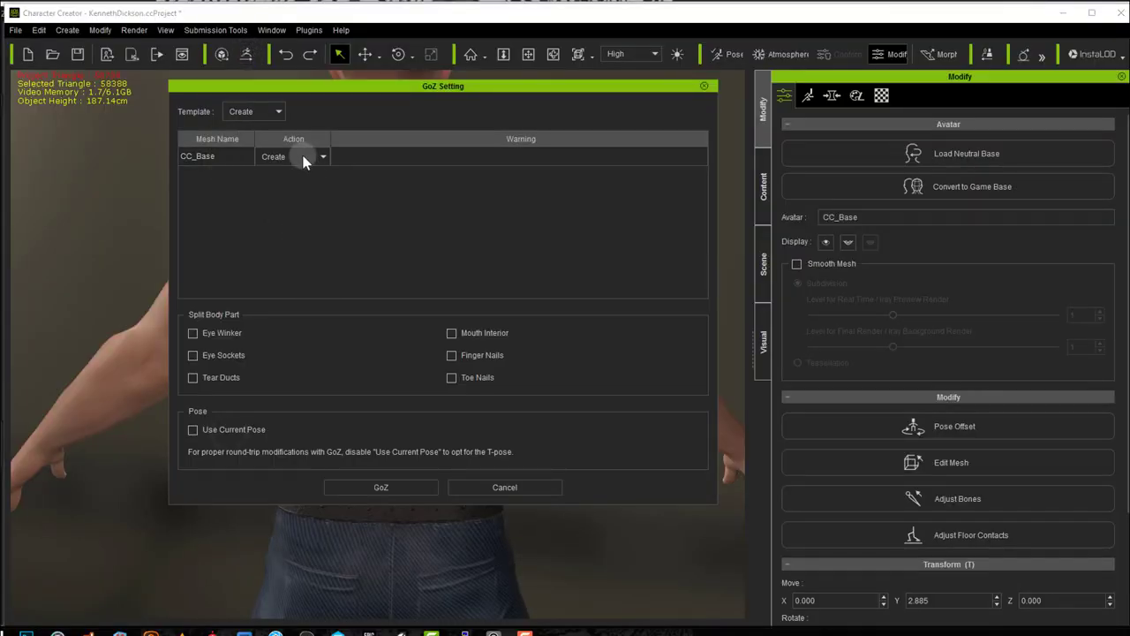
pyautogui.click(297, 178)
pyautogui.click(373, 480)
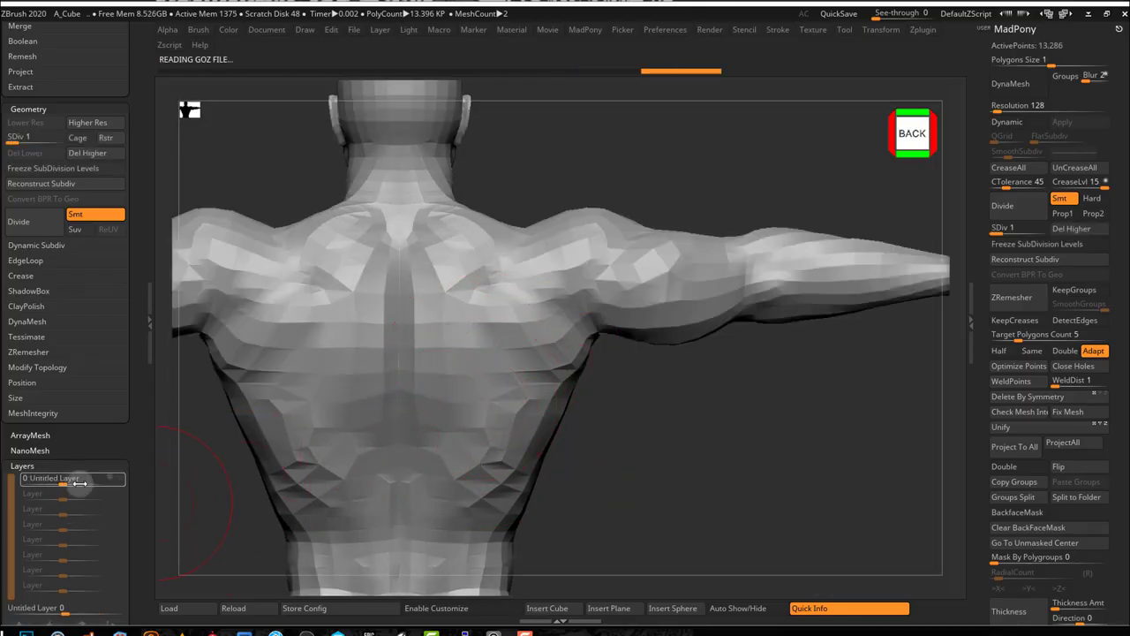
# Step: Raise the mesh to subdivision level 4 and restore the sculpt layer to full strength
pyautogui.moveTo(14, 137); pyautogui.dragTo(86, 267)
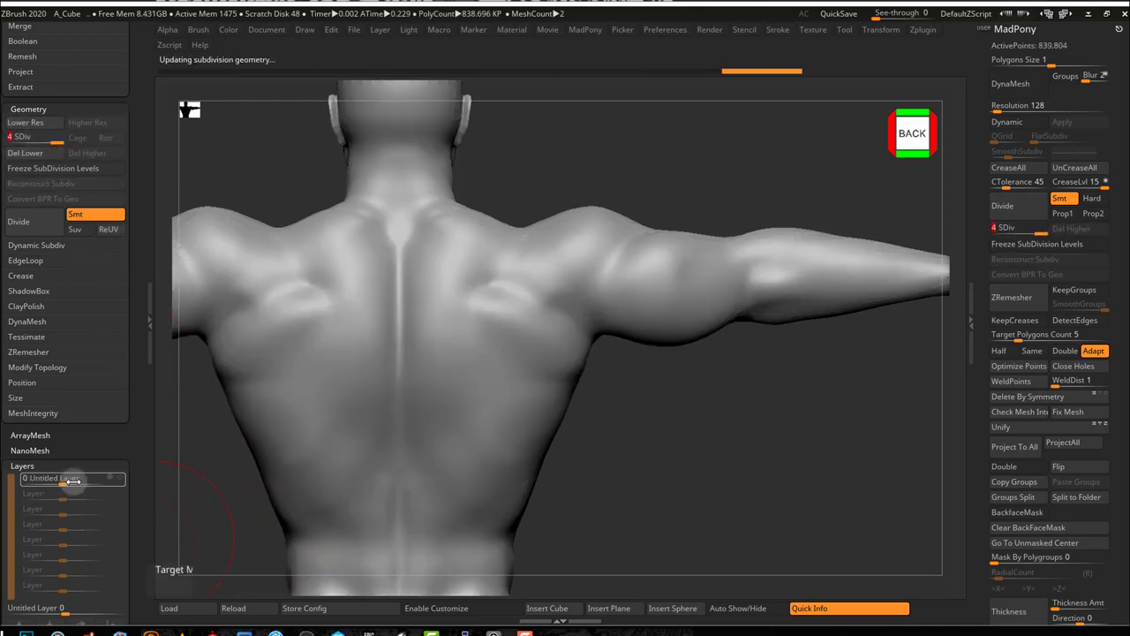
pyautogui.moveTo(64, 477)
pyautogui.moveTo(62, 477); pyautogui.dragTo(118, 478)
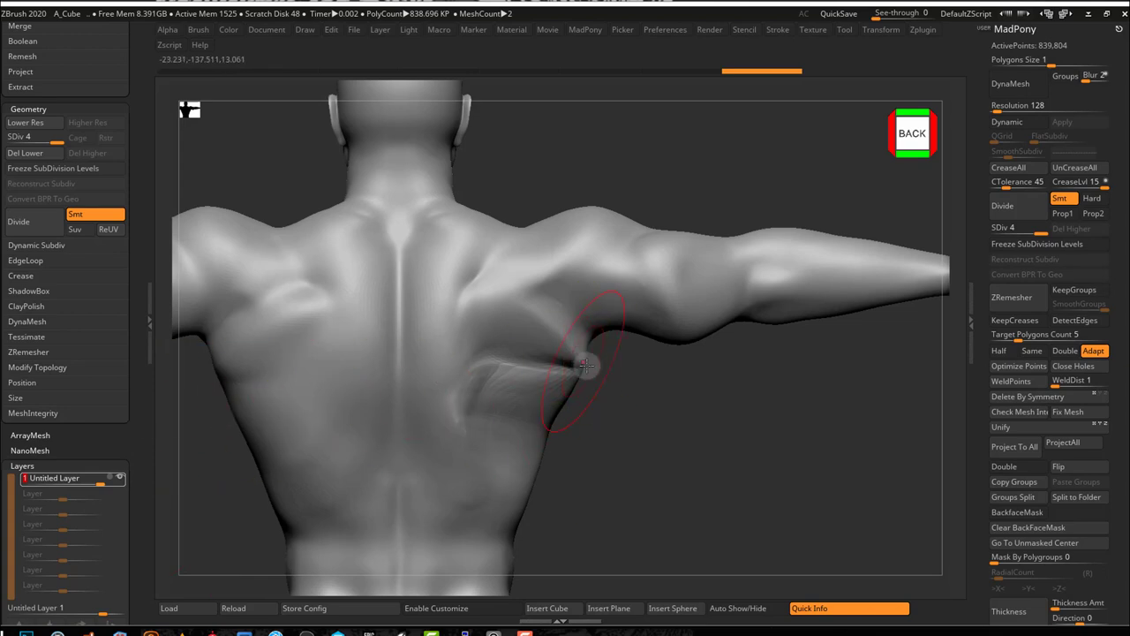
# Step: Smooth the lat beside the right armpit and turn on recording for the sculpt layer
pyautogui.moveTo(618, 422)
pyautogui.mouseDown()
pyautogui.moveTo(571, 371)
pyautogui.moveTo(609, 394)
pyautogui.mouseUp()
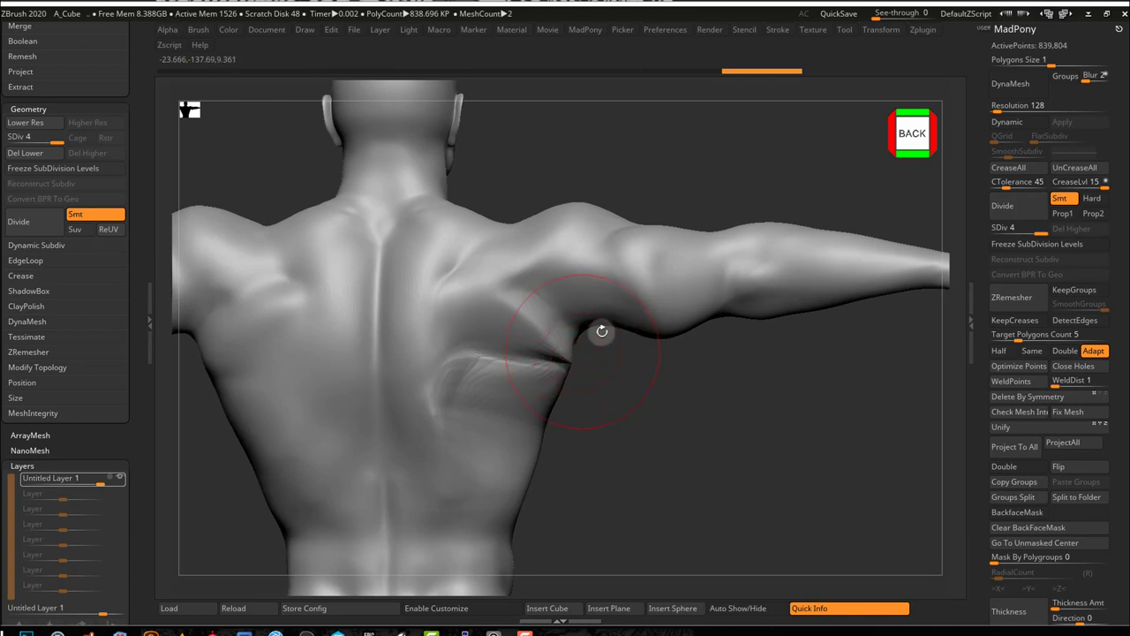
pyautogui.moveTo(575, 413)
pyautogui.mouseDown()
pyautogui.moveTo(570, 353)
pyautogui.moveTo(570, 370)
pyautogui.mouseUp()
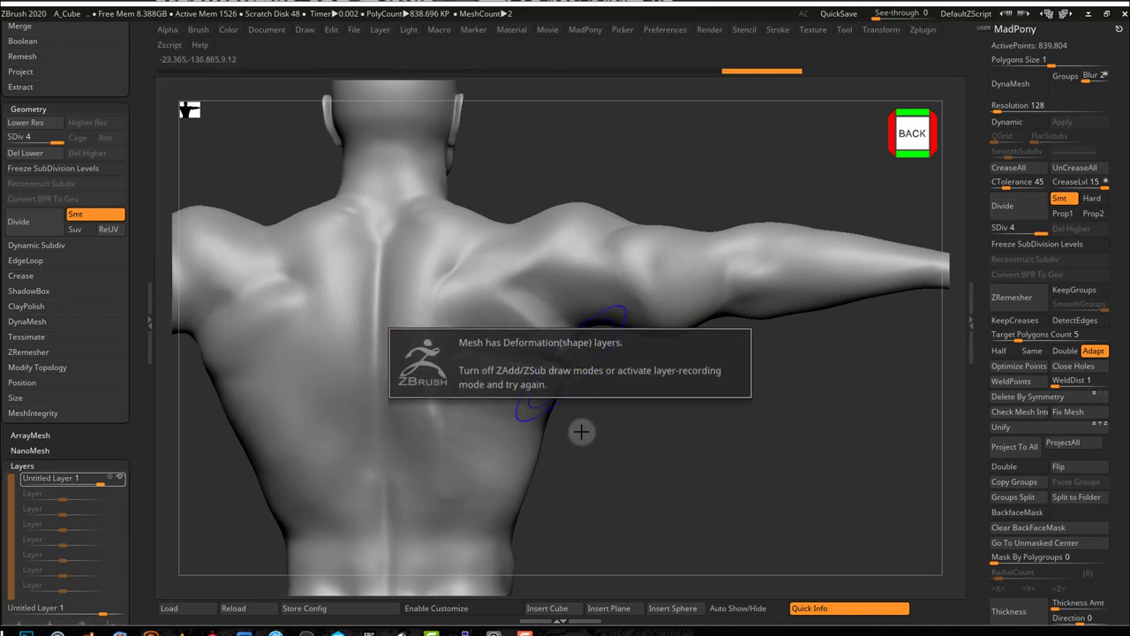
pyautogui.click(111, 481)
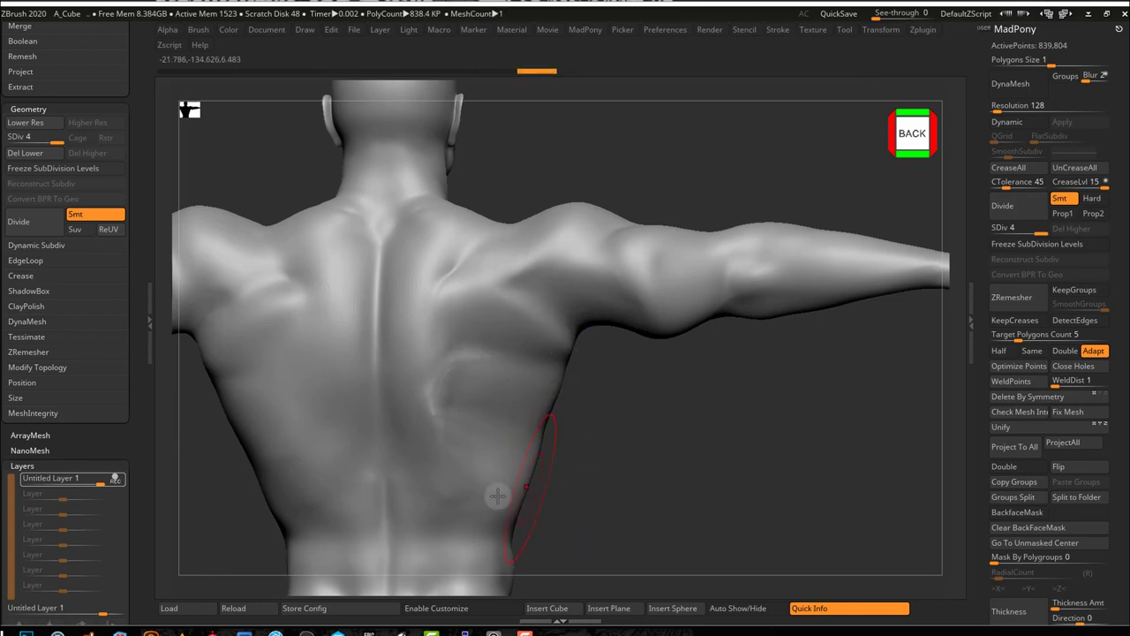
pyautogui.moveTo(117, 484)
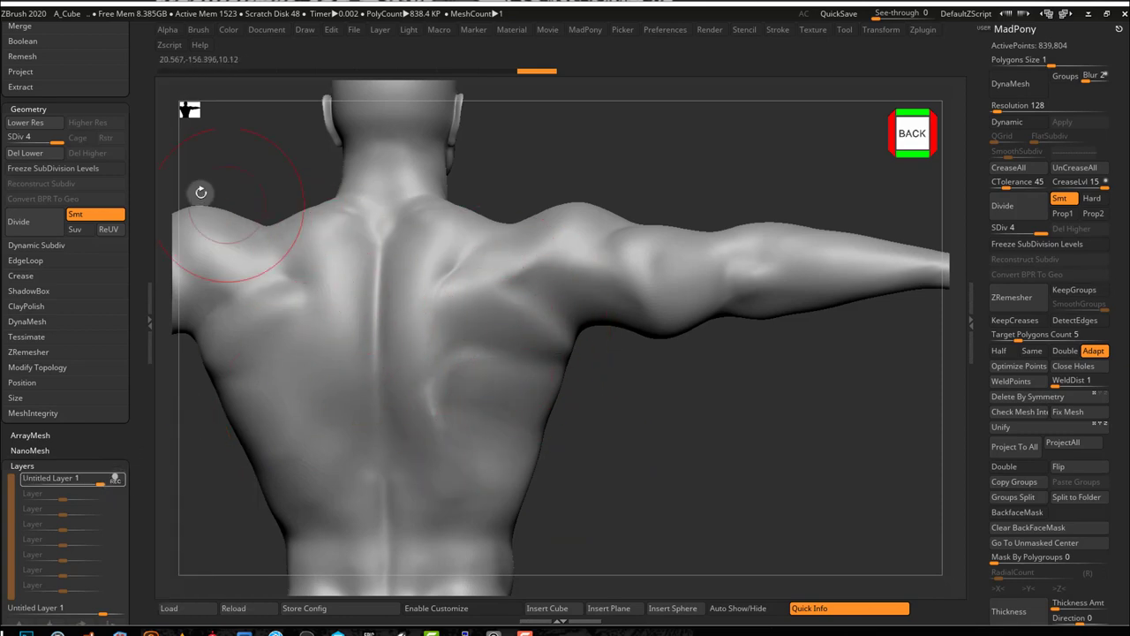
pyautogui.scroll(15, 122, 226)
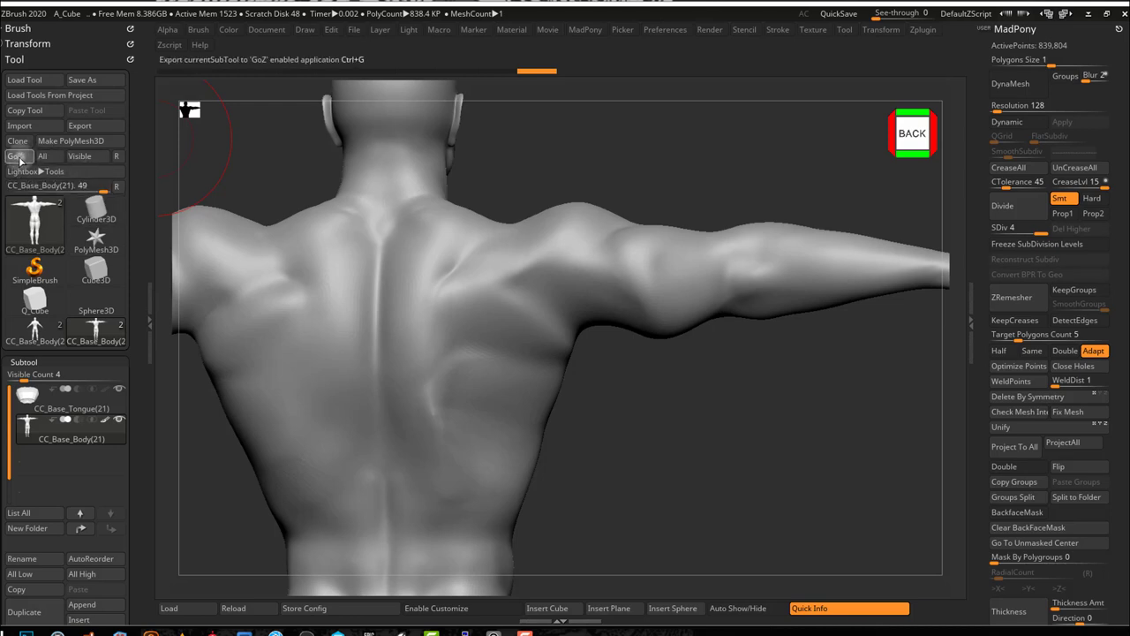
# Step: Send the sculpted body back via GoZ, apply it with Update, and toggle Edit Pose on and off
pyautogui.click(20, 159)
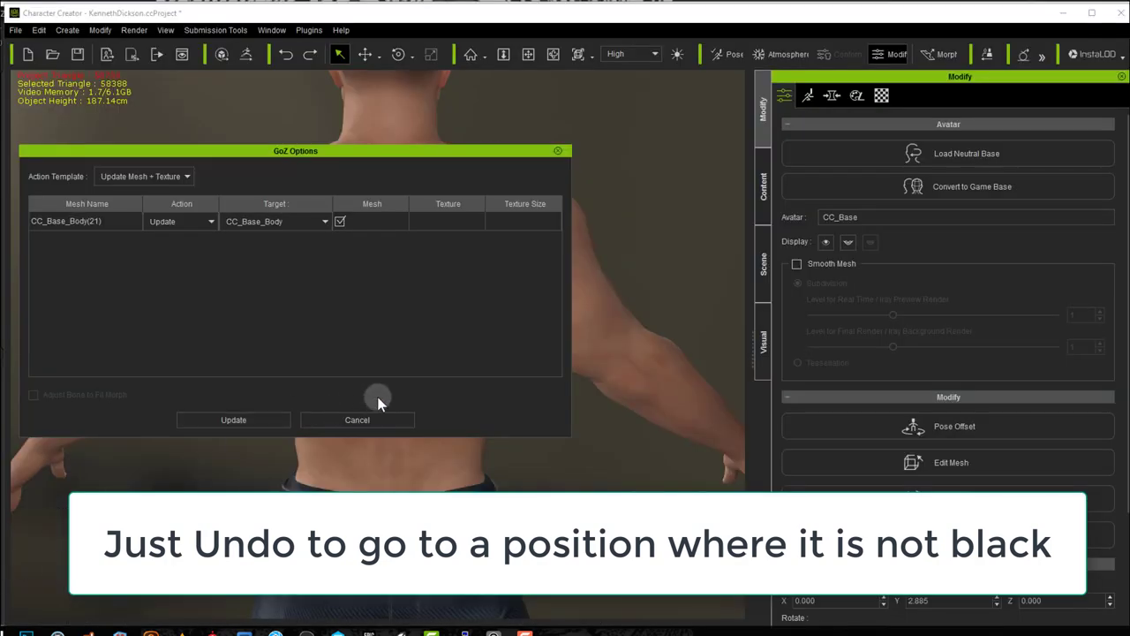
pyautogui.click(237, 418)
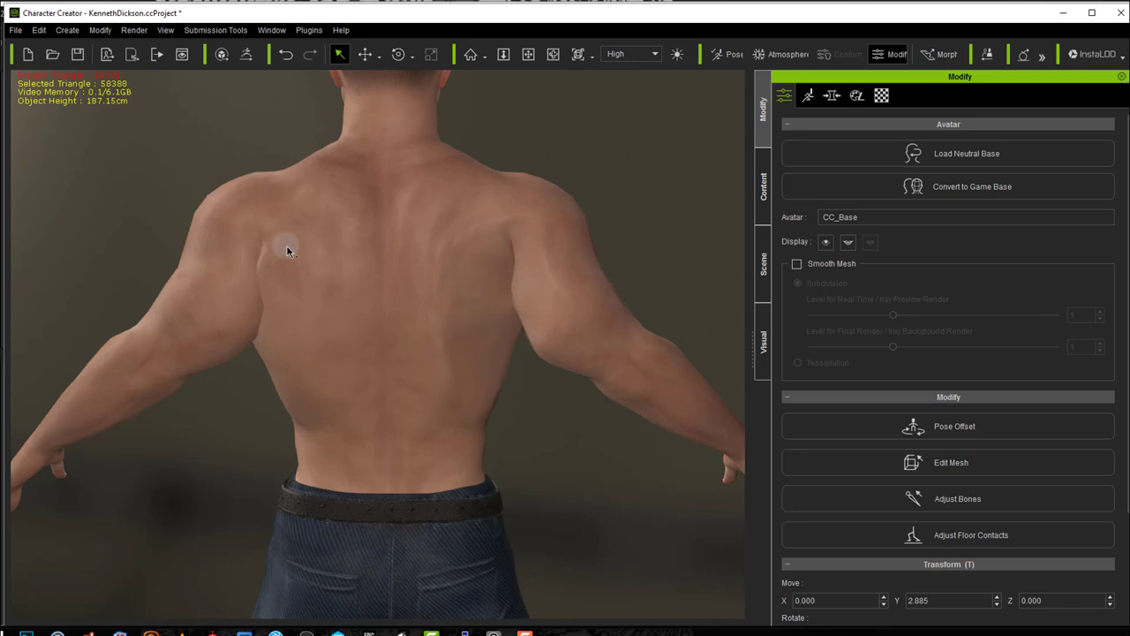
pyautogui.click(808, 96)
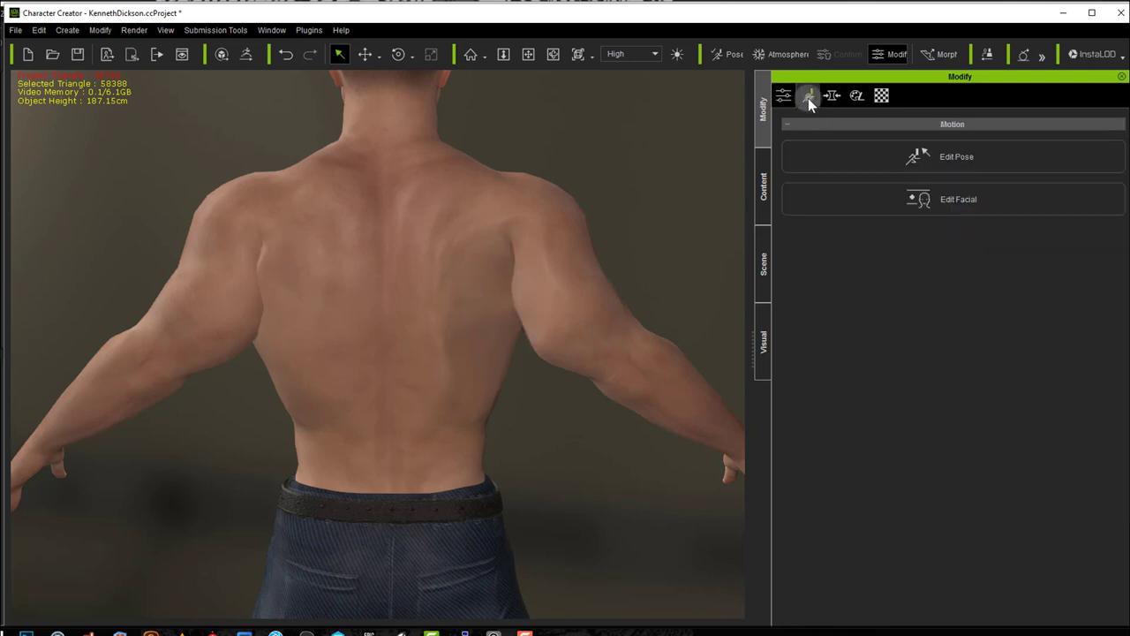
pyautogui.click(929, 168)
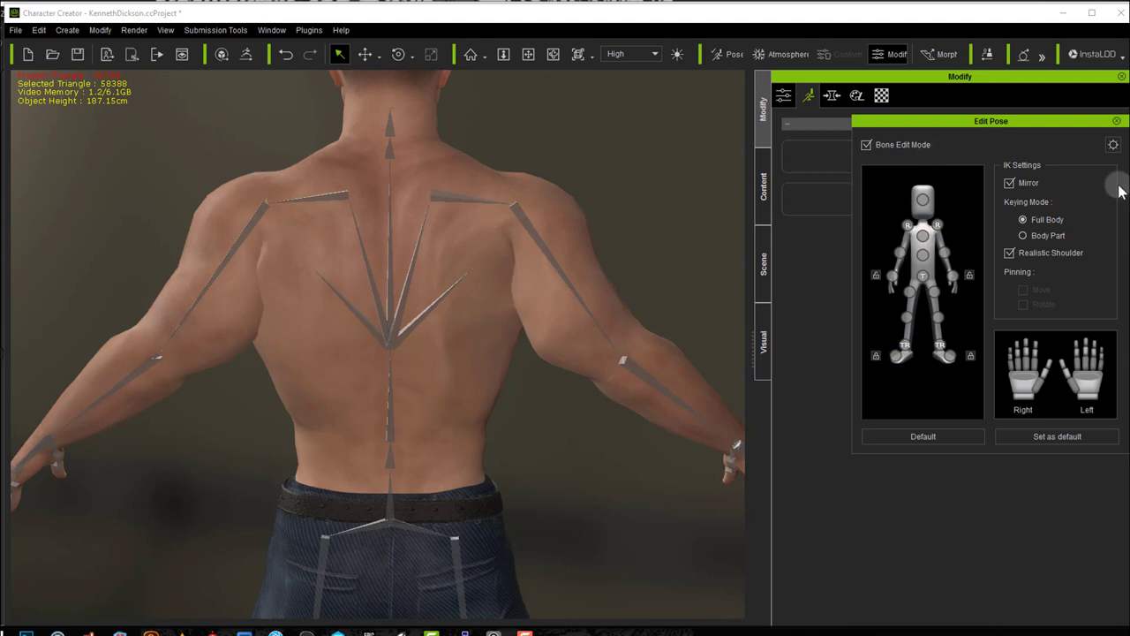
pyautogui.click(1120, 123)
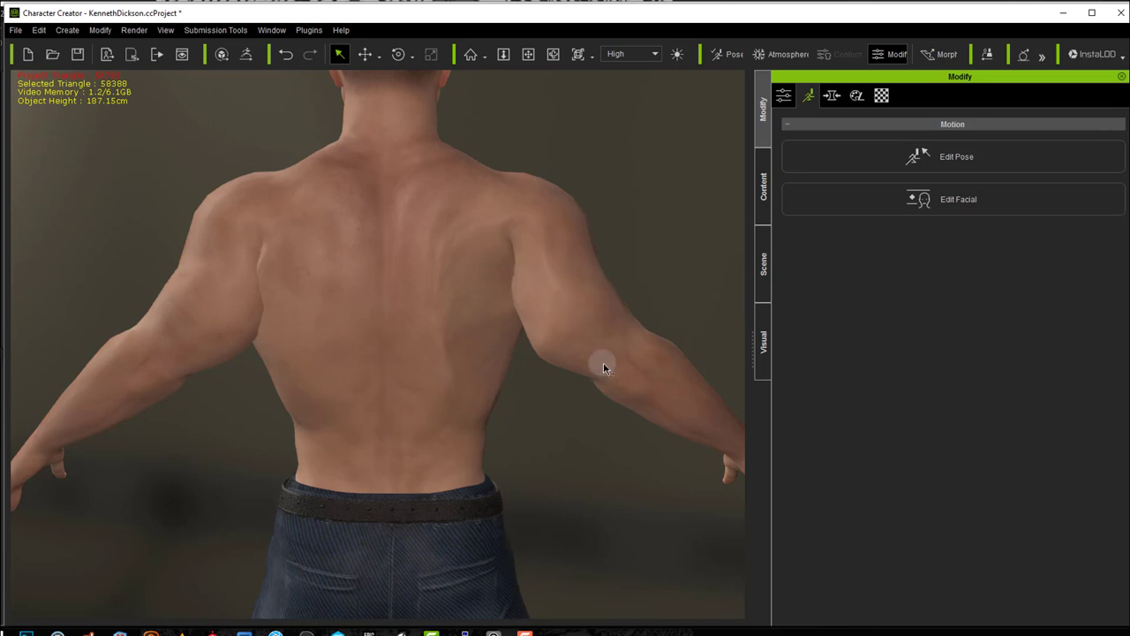
# Step: Export the nude T-pose character as a full-body OBJ, overwriting CC_Base_Body(7) on the Desktop
pyautogui.click(764, 192)
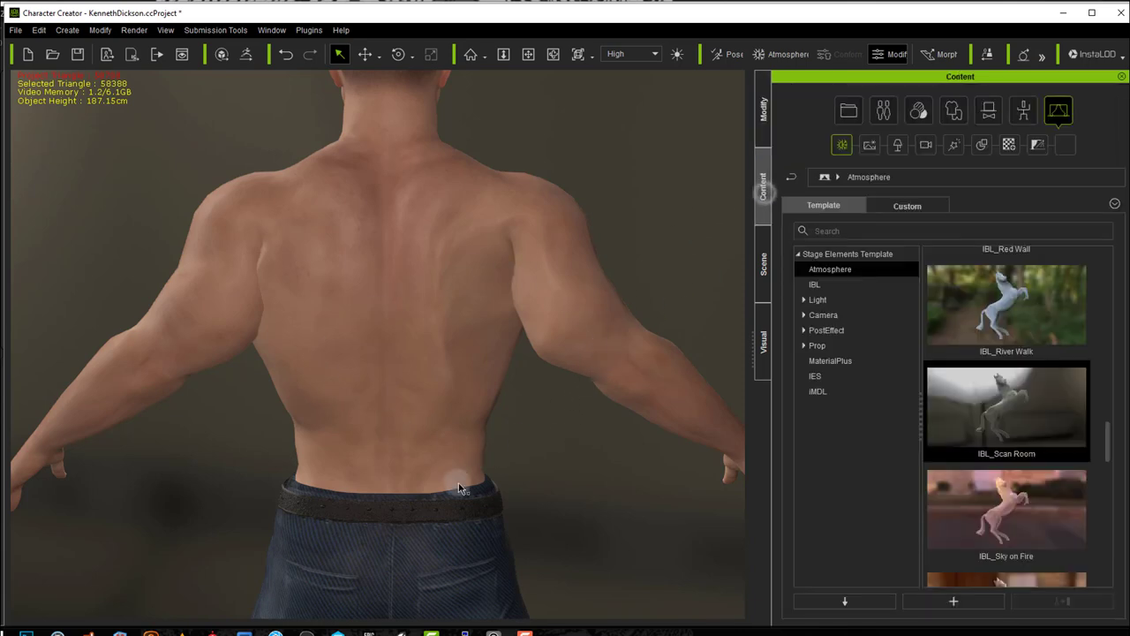
pyautogui.click(765, 115)
pyautogui.click(832, 94)
pyautogui.click(16, 30)
pyautogui.moveTo(76, 150)
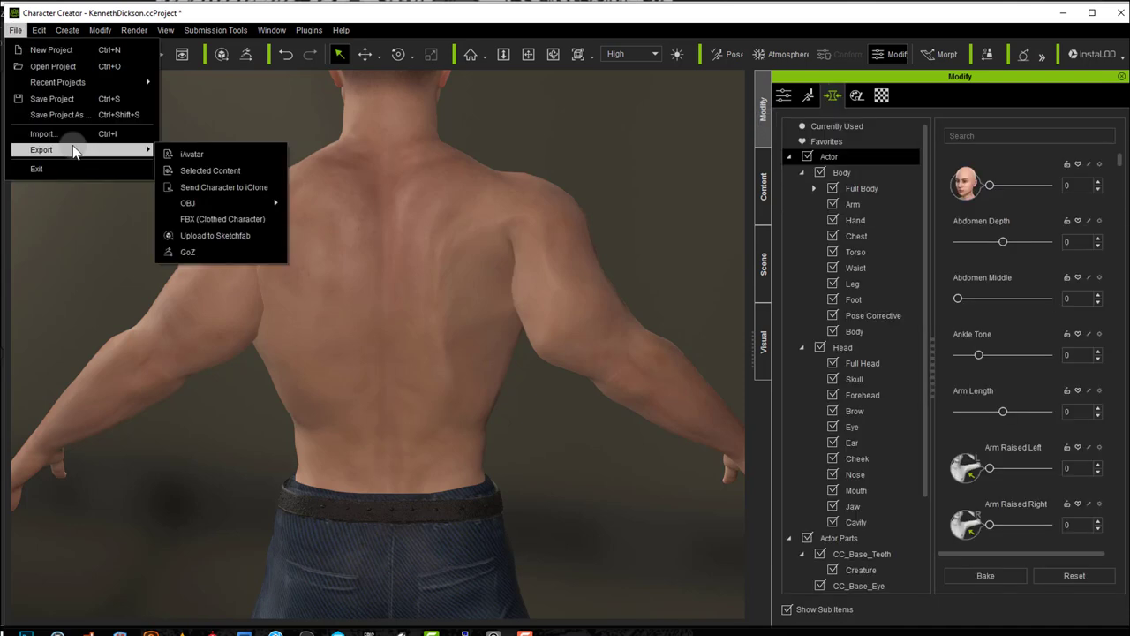
pyautogui.moveTo(215, 208)
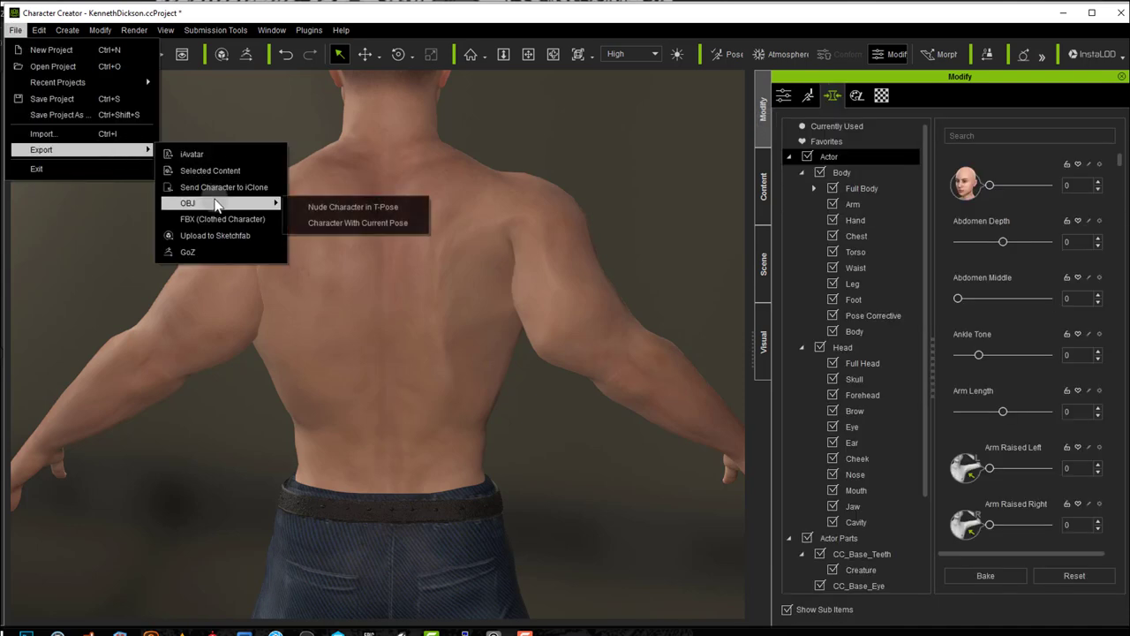
pyautogui.click(394, 208)
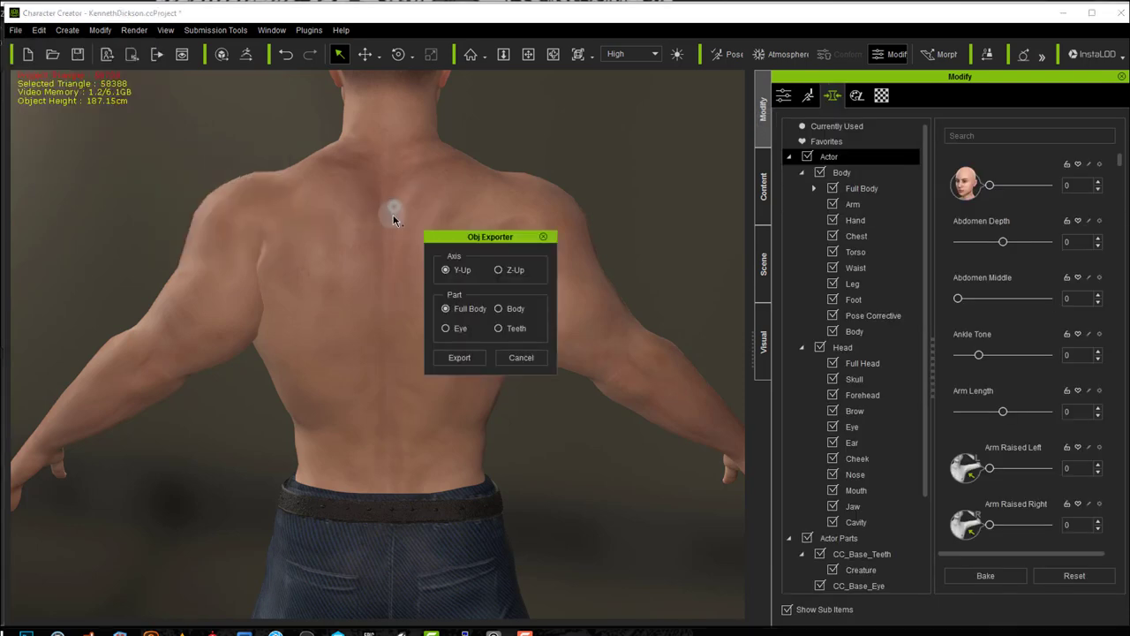
pyautogui.click(463, 356)
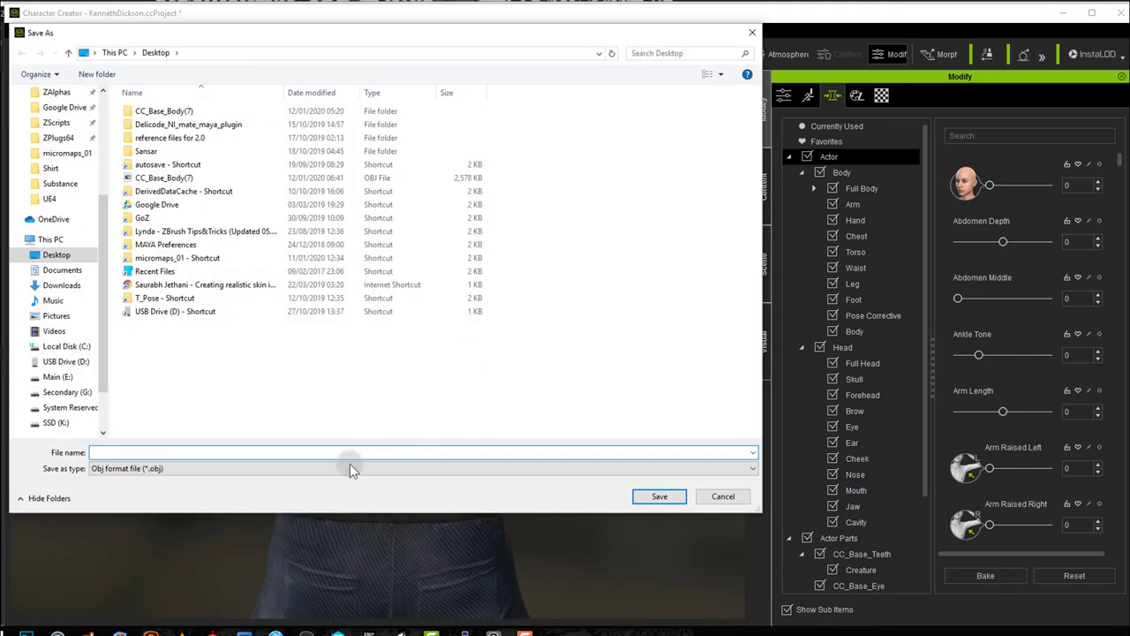
pyautogui.click(177, 177)
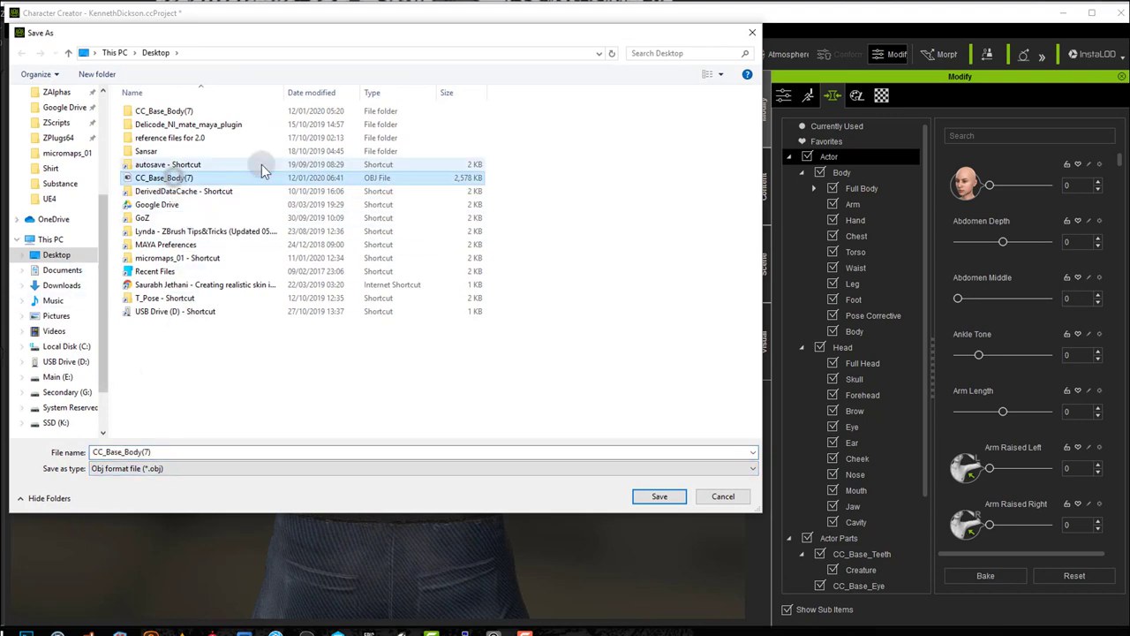
pyautogui.click(658, 496)
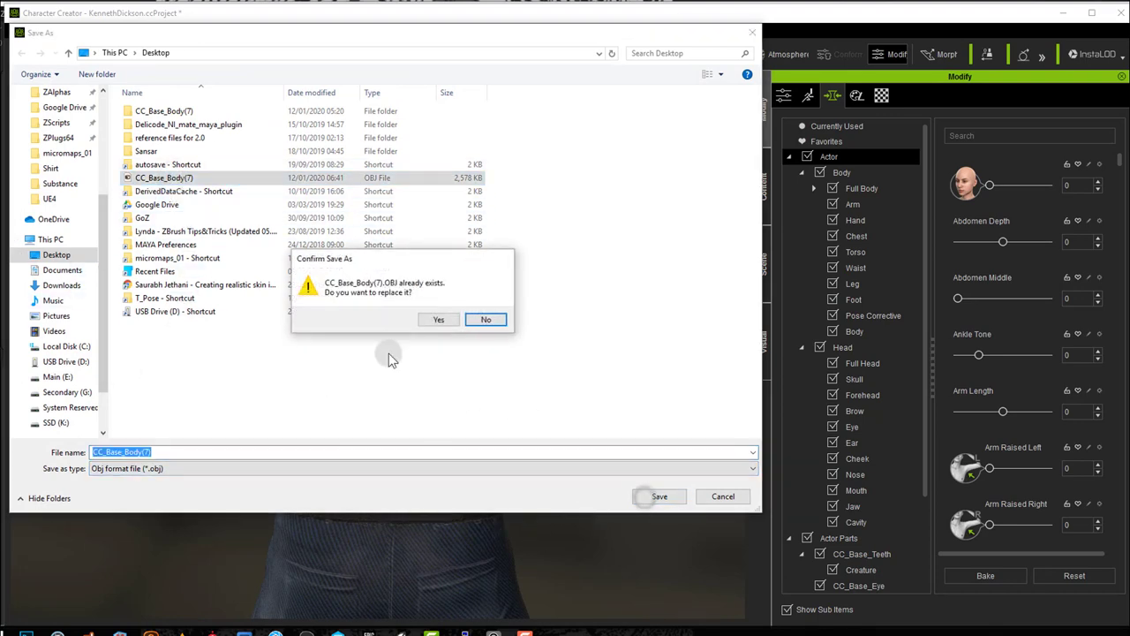
pyautogui.click(445, 319)
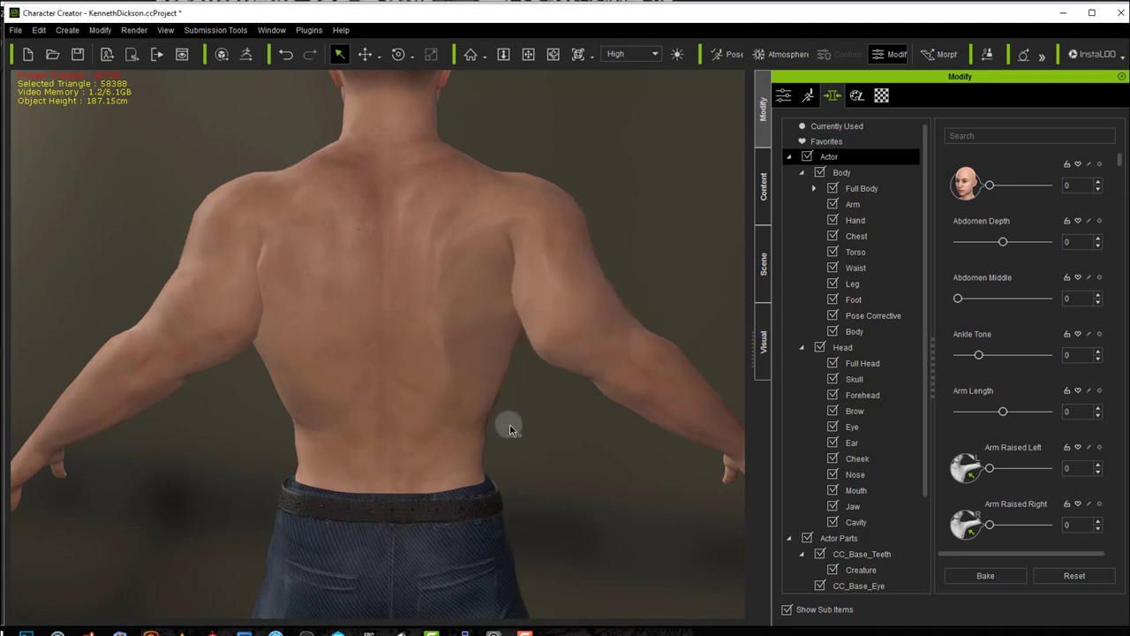
# Step: Undo the sculpt update and start a new morph slider named Lat2 under Pose Corrective
pyautogui.hotkey('ctrl', 'z')
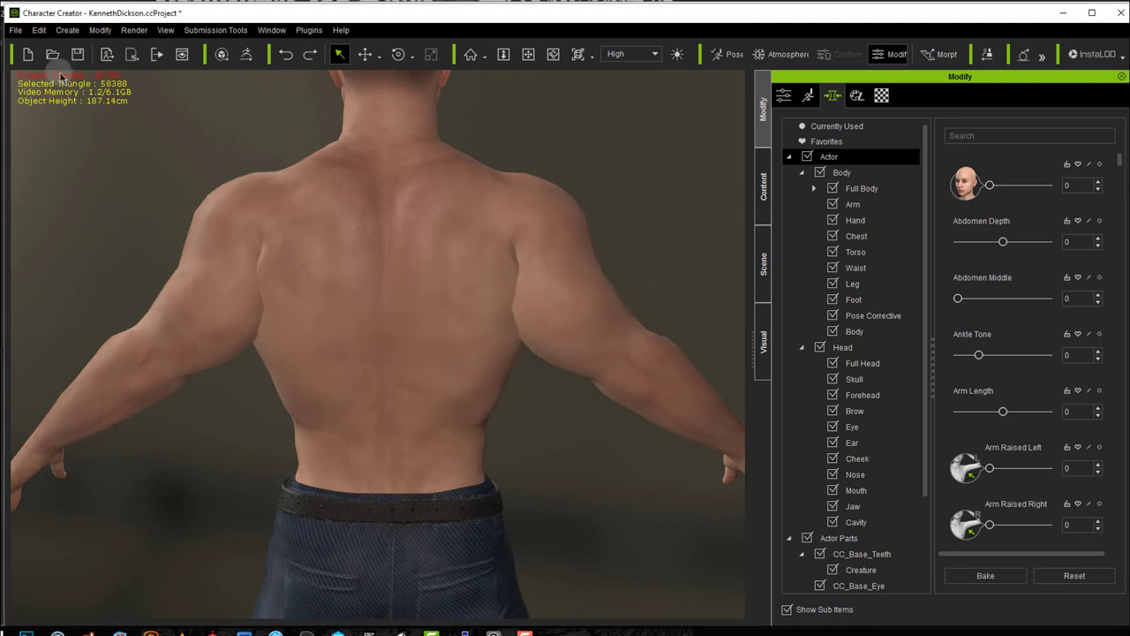
pyautogui.click(77, 30)
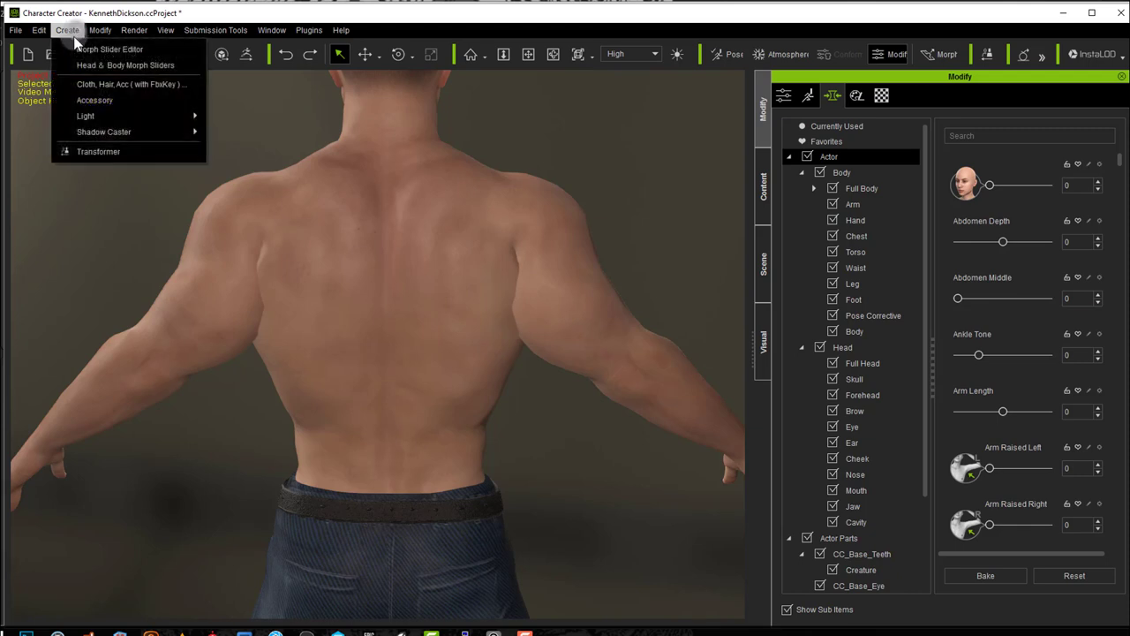
pyautogui.click(109, 50)
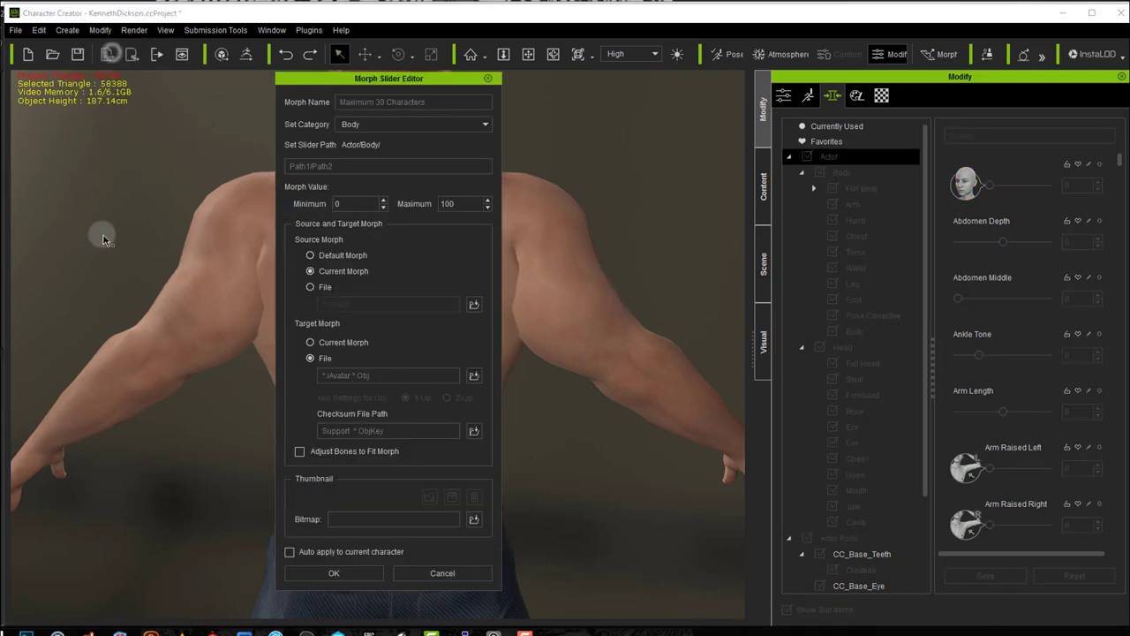
pyautogui.click(368, 99)
pyautogui.write('Lat2')
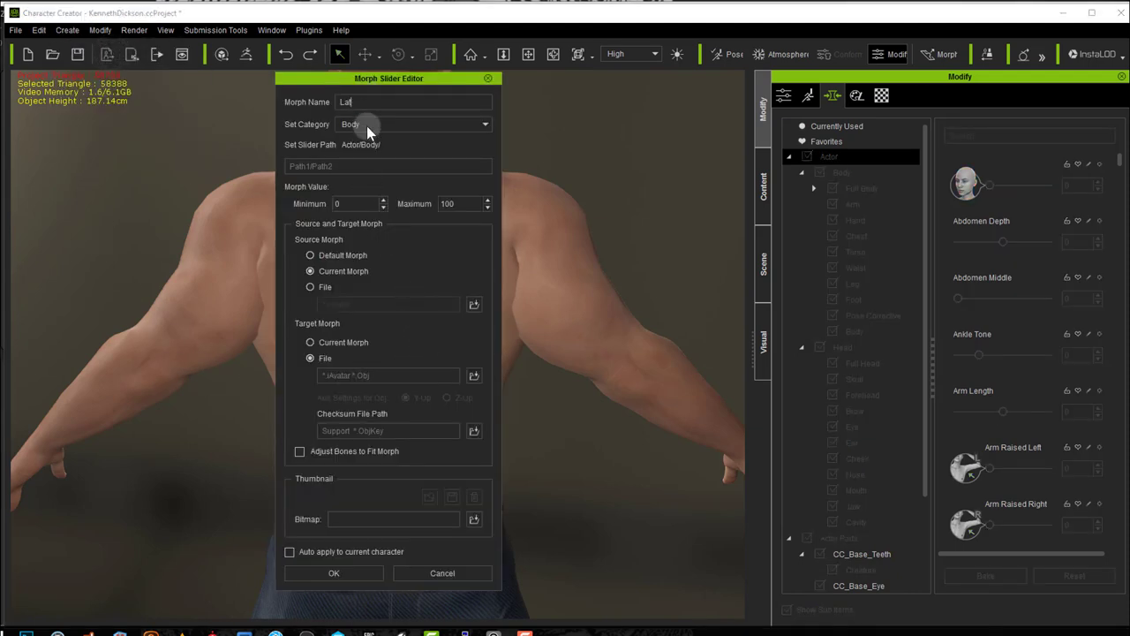
pyautogui.click(341, 168)
pyautogui.write('Pose Corrective')
# Step: Load CC_Base_Body(7).OBJ as the Lat2 target morph and create the slider
pyautogui.click(474, 375)
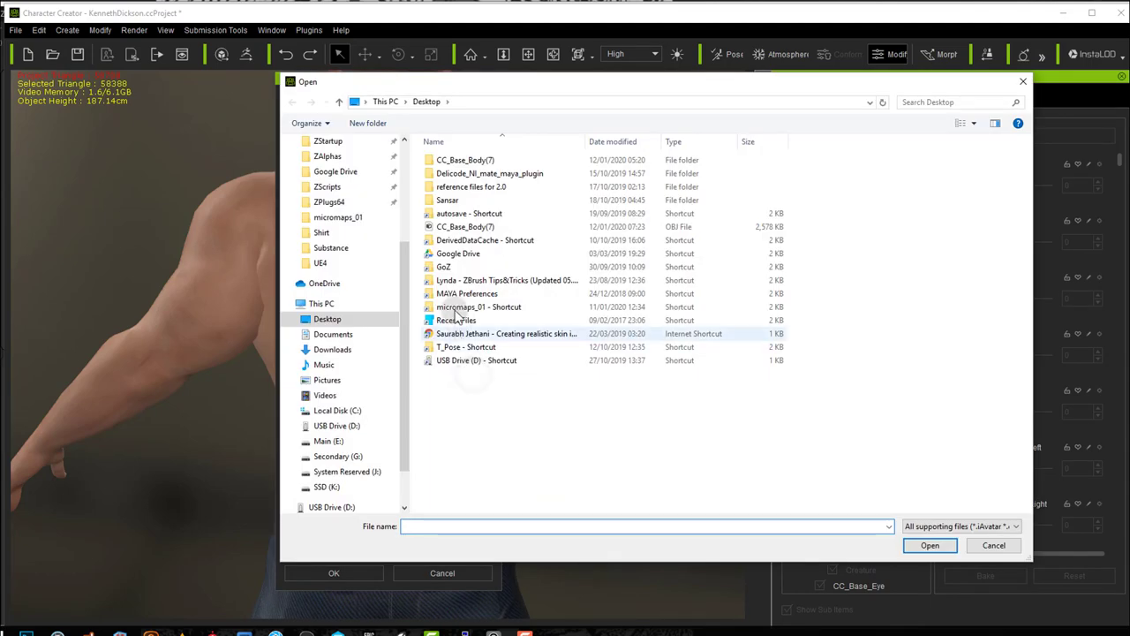
pyautogui.click(466, 227)
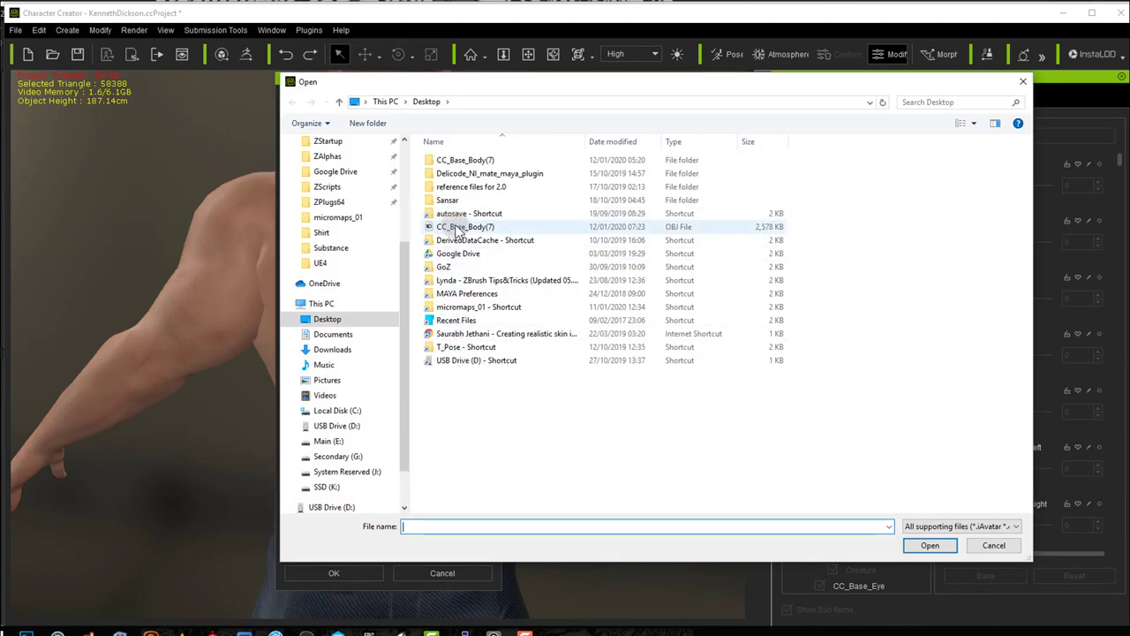
pyautogui.click(910, 545)
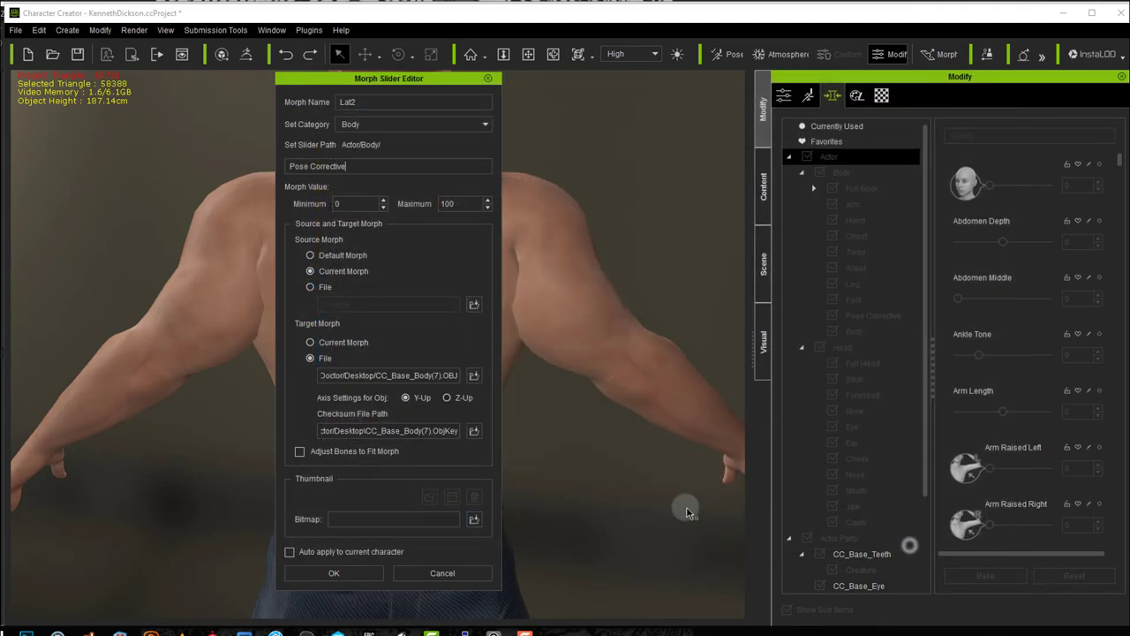
pyautogui.click(326, 572)
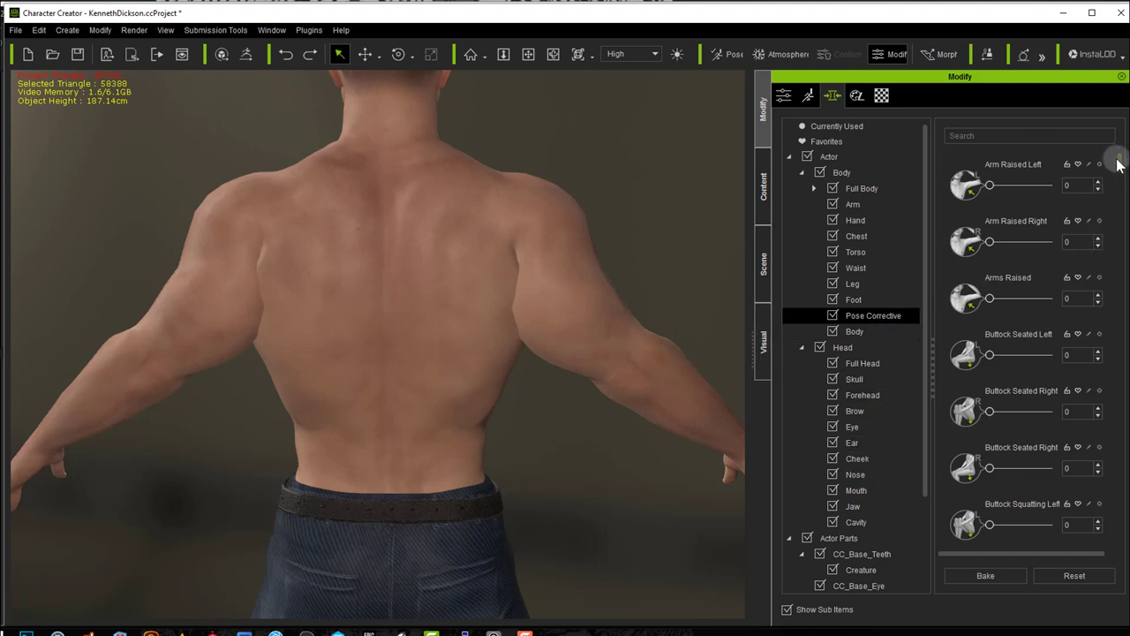
# Step: Show the lat and Lat2 sliders in the Favorites view and briefly test Lat2
pyautogui.moveTo(1118, 159); pyautogui.dragTo(1095, 446)
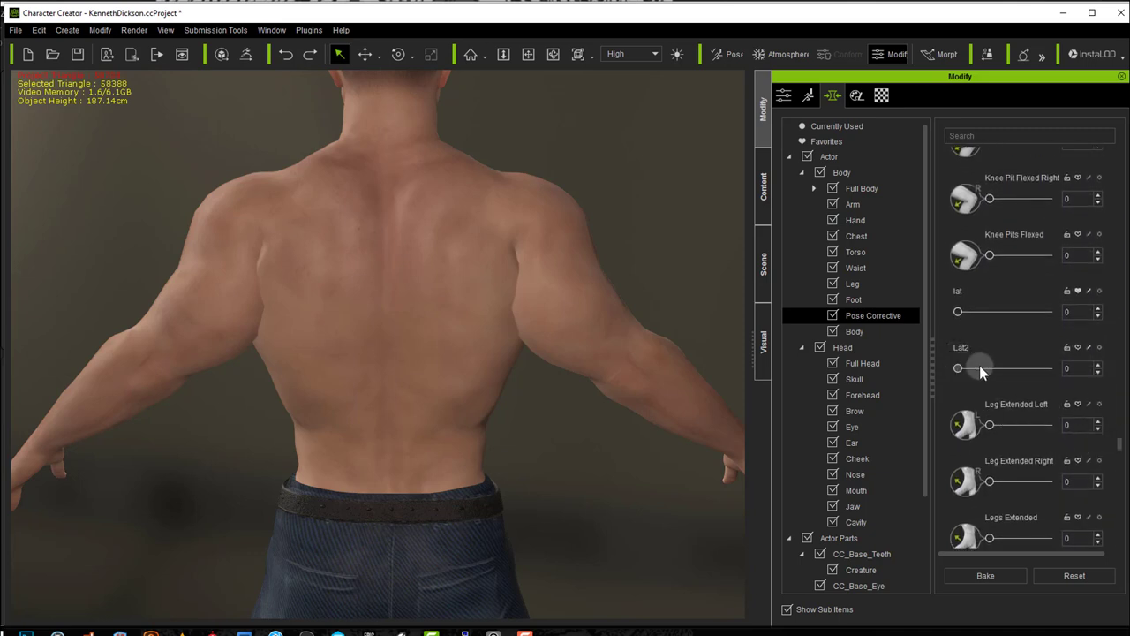
pyautogui.click(841, 139)
pyautogui.moveTo(958, 241)
pyautogui.mouseDown()
pyautogui.moveTo(1078, 252)
pyautogui.moveTo(961, 241)
pyautogui.mouseUp()
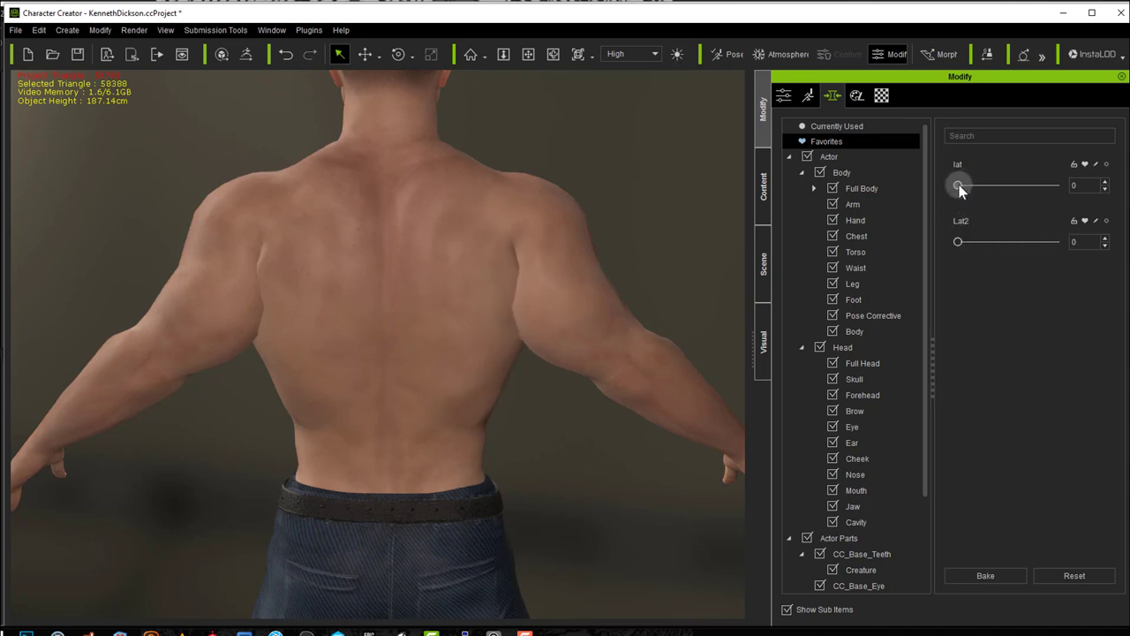
# Step: Slide the lat morph up and back to compare, leaving the back widened and Lat2 at 0
pyautogui.moveTo(959, 185); pyautogui.dragTo(1047, 192)
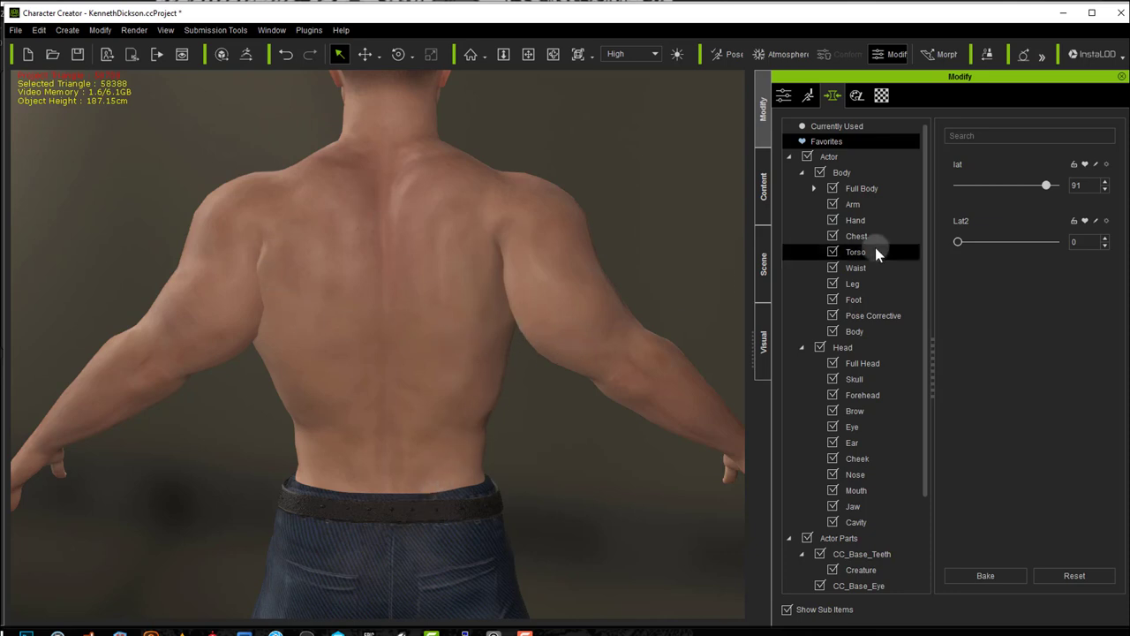
pyautogui.moveTo(1046, 182); pyautogui.dragTo(1026, 205)
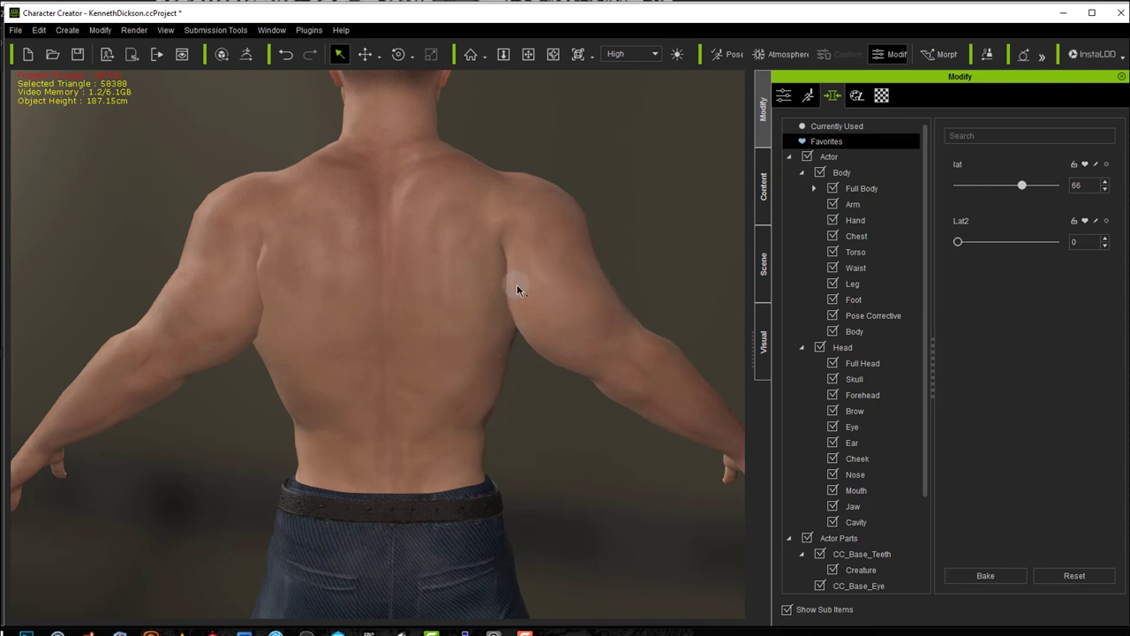
pyautogui.moveTo(1021, 182)
pyautogui.mouseDown()
pyautogui.moveTo(955, 183)
pyautogui.moveTo(1045, 187)
pyautogui.moveTo(1027, 186)
pyautogui.mouseUp()
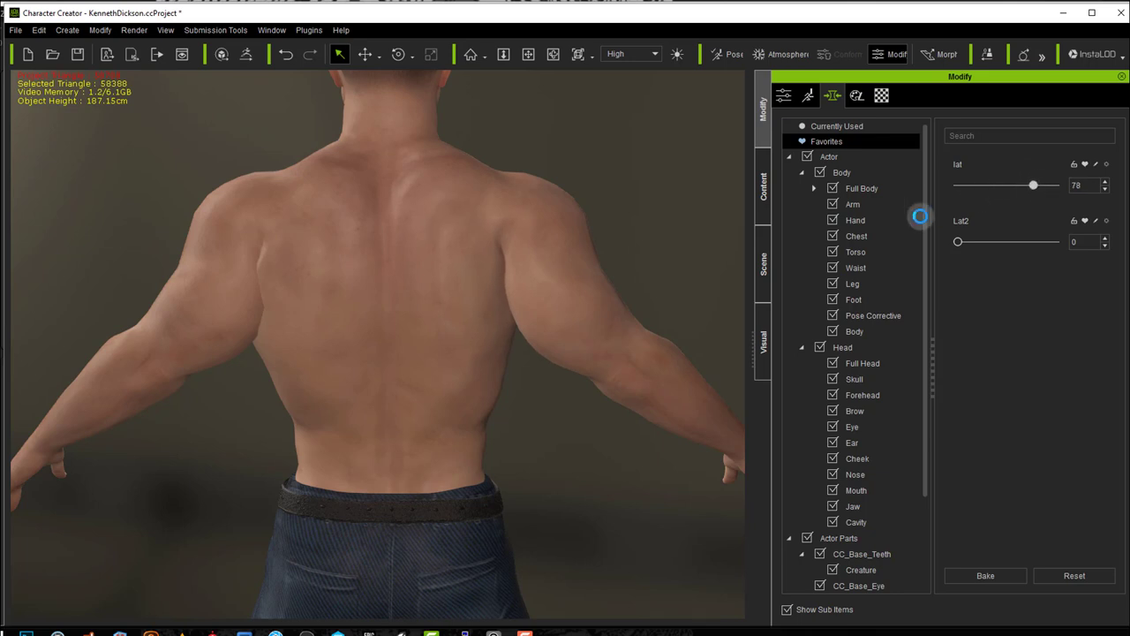